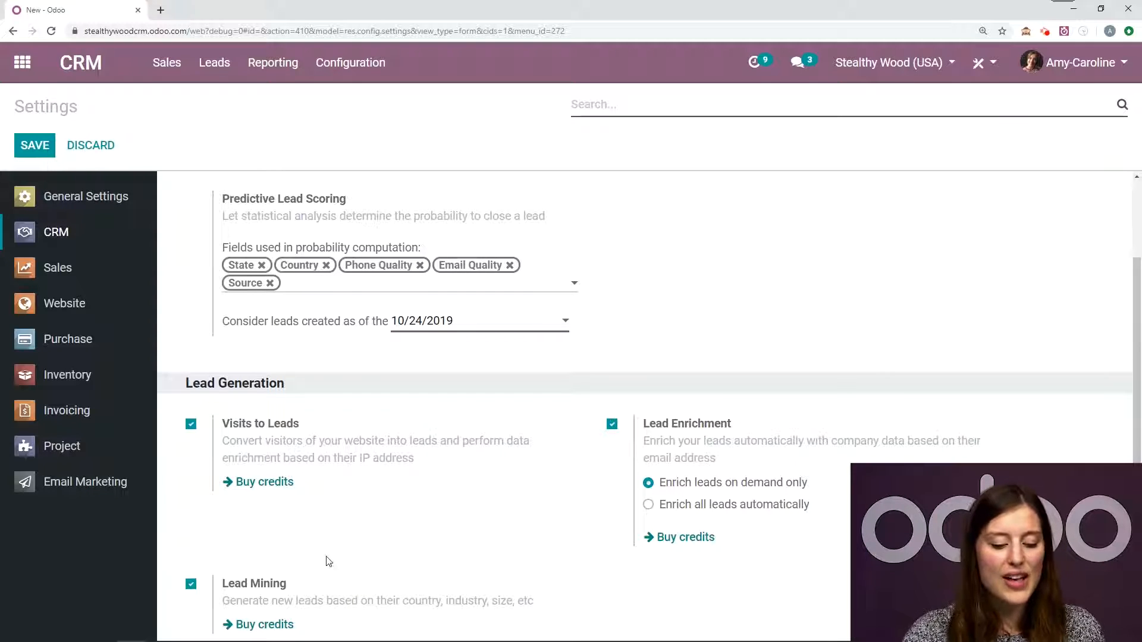
- Start a lead generation request from the CRM pipeline and set the number of leads to 2
{"action": "left_click", "coordinate": [92, 68]}
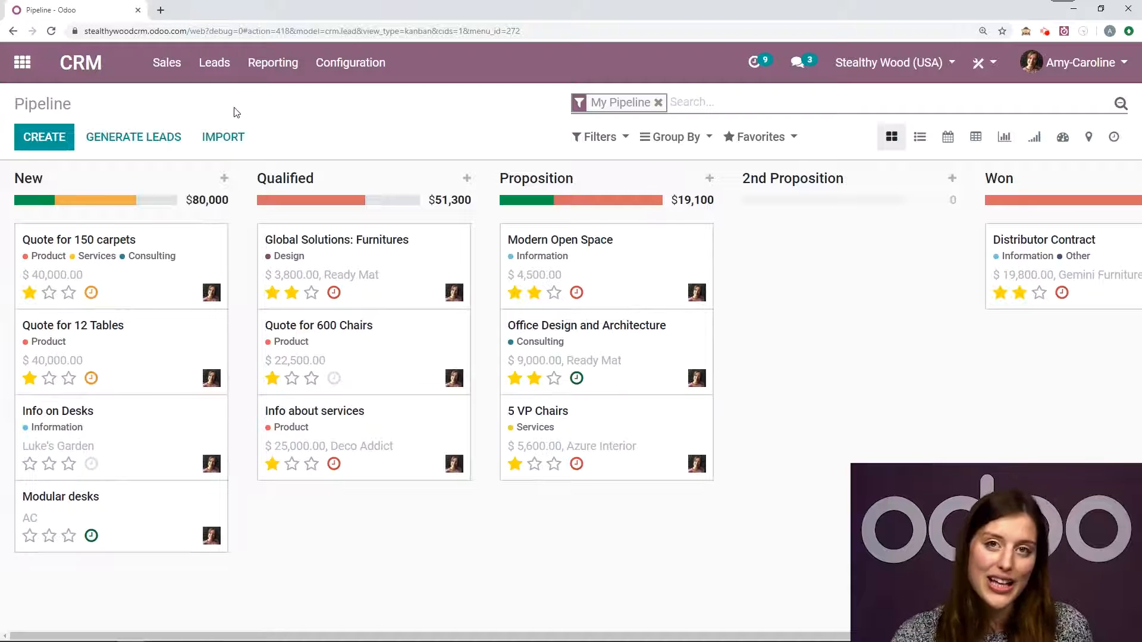
{"action": "left_click", "coordinate": [167, 135]}
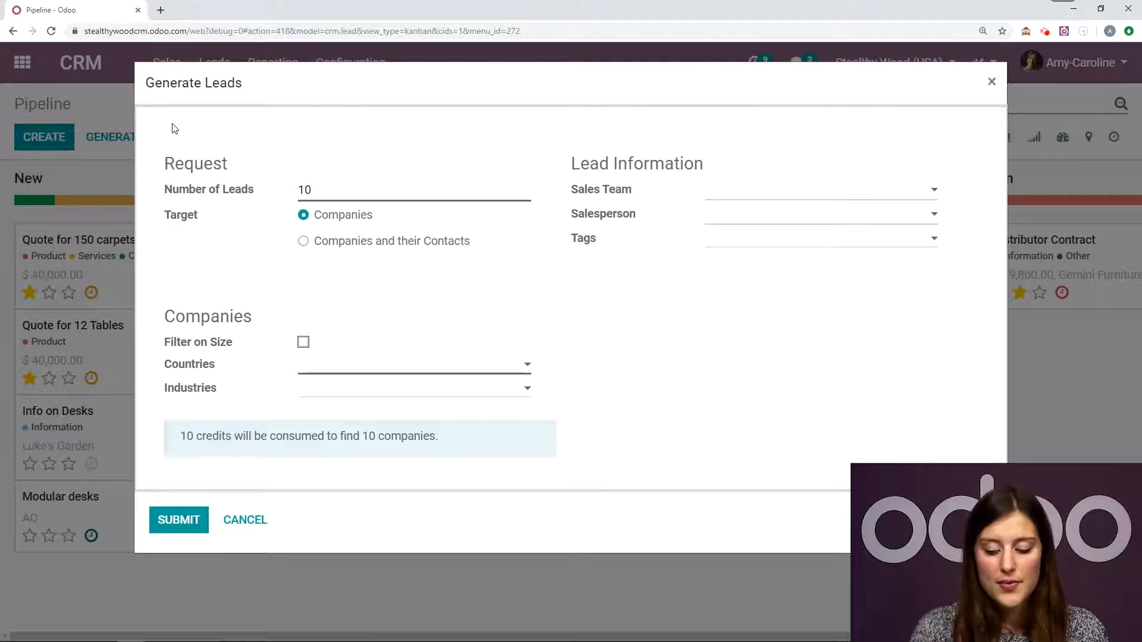
{"action": "key", "text": "BackSpace"}
{"action": "key", "text": "BackSpace"}
{"action": "type", "text": "2"}
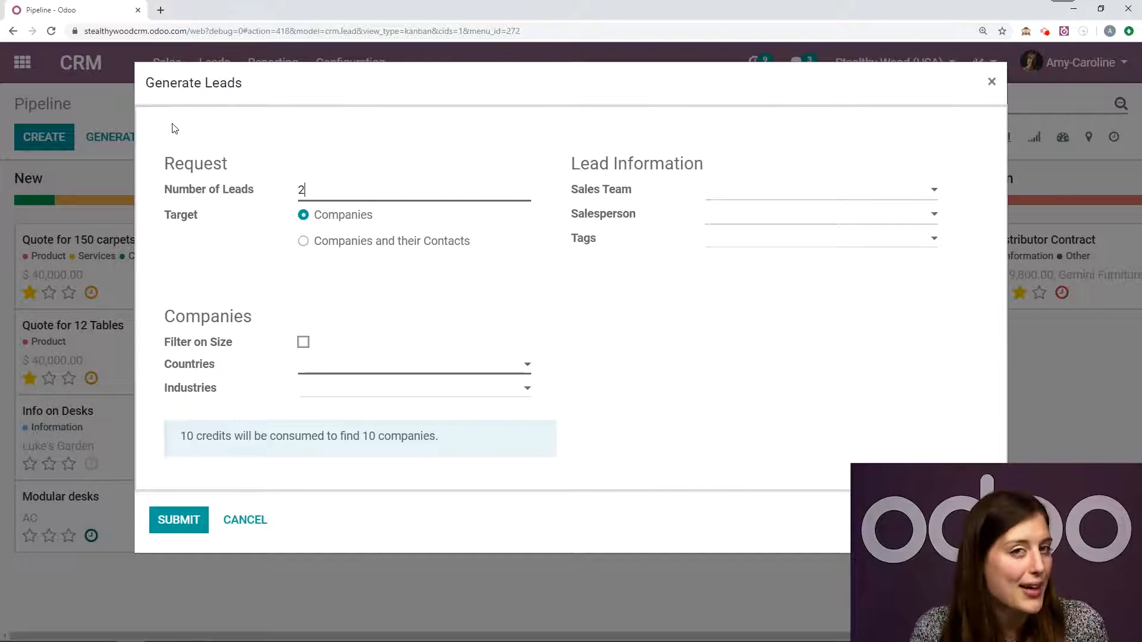
{"action": "left_click", "coordinate": [172, 124]}
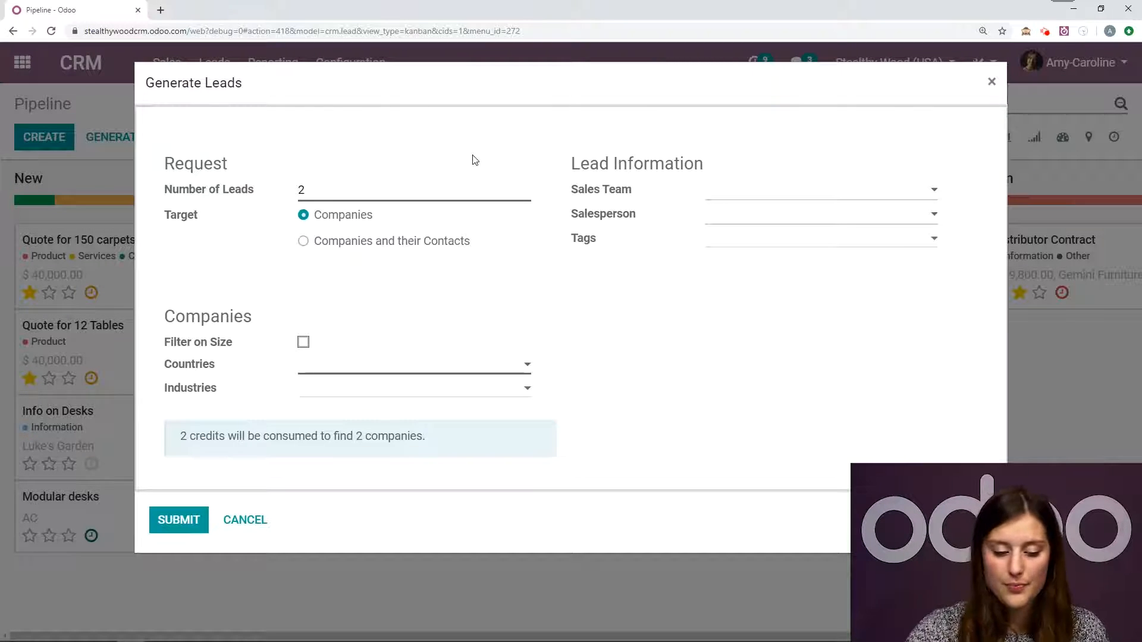
- Filter the target companies by size with a minimum of 250 employees and restrict them to the United States
{"action": "left_click", "coordinate": [304, 343]}
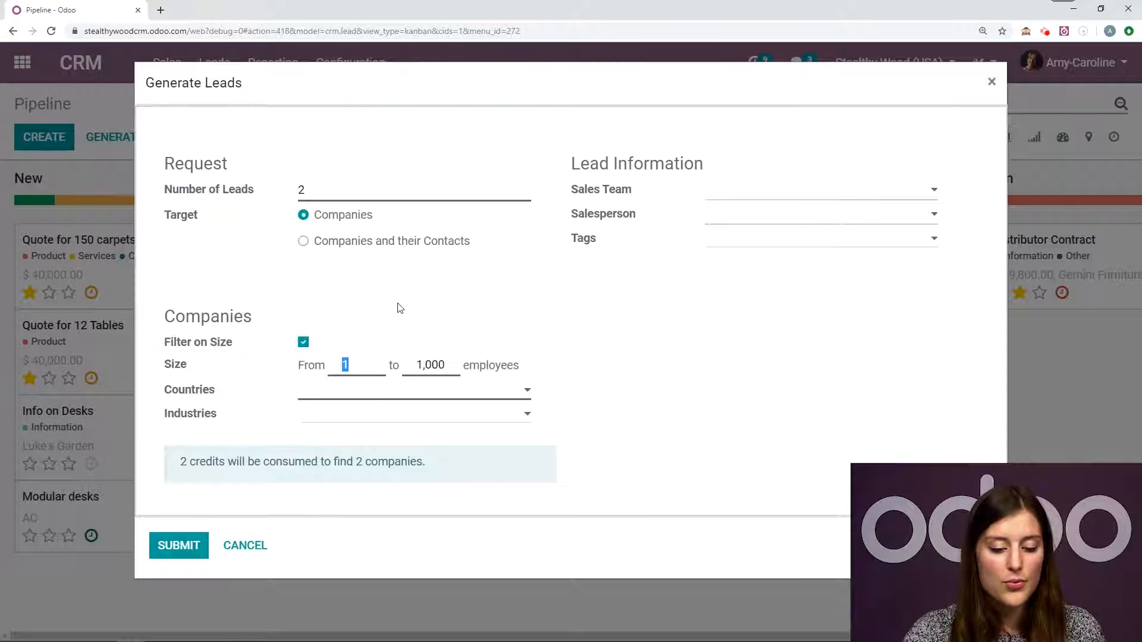
{"action": "type", "text": "250"}
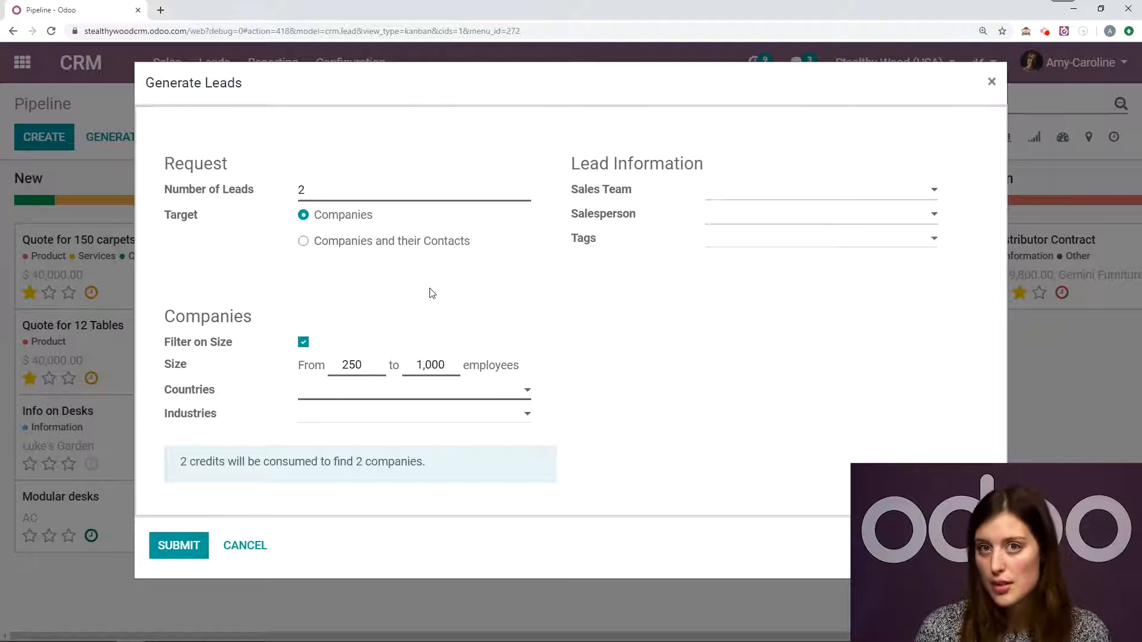
{"action": "left_click", "coordinate": [371, 390]}
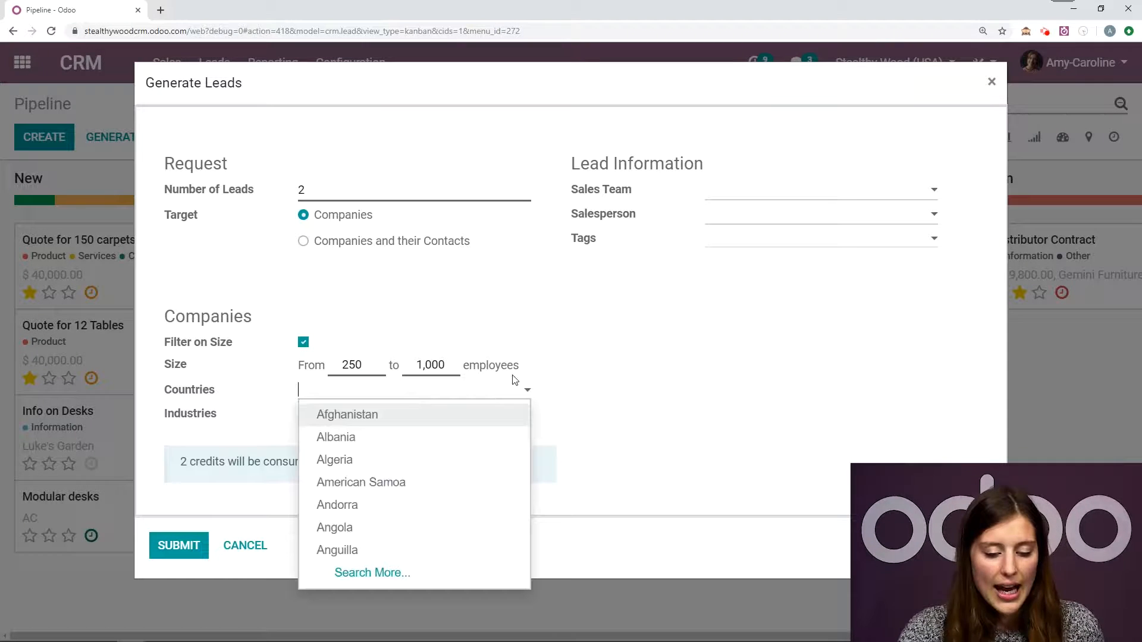
{"action": "type", "text": "united"}
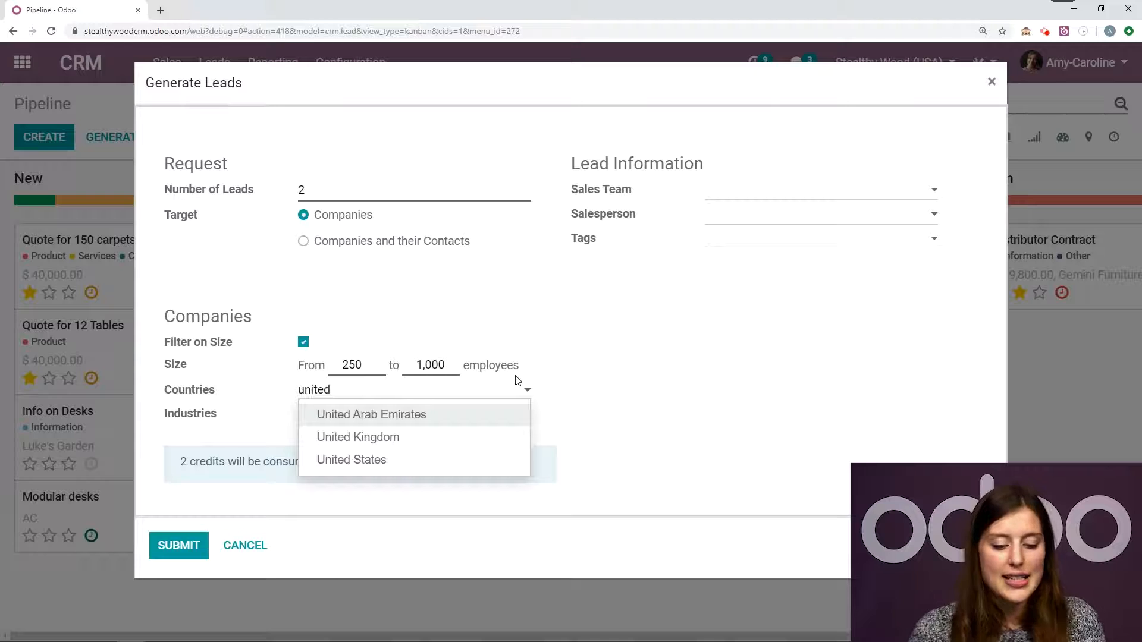
{"action": "left_click", "coordinate": [425, 459]}
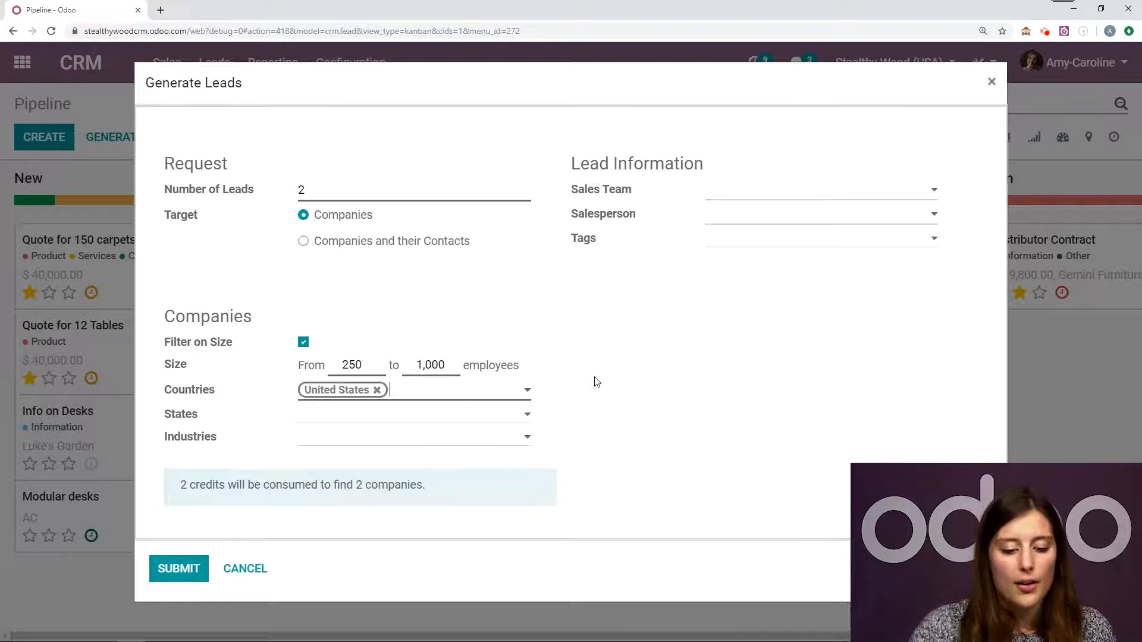
{"action": "left_click", "coordinate": [411, 417]}
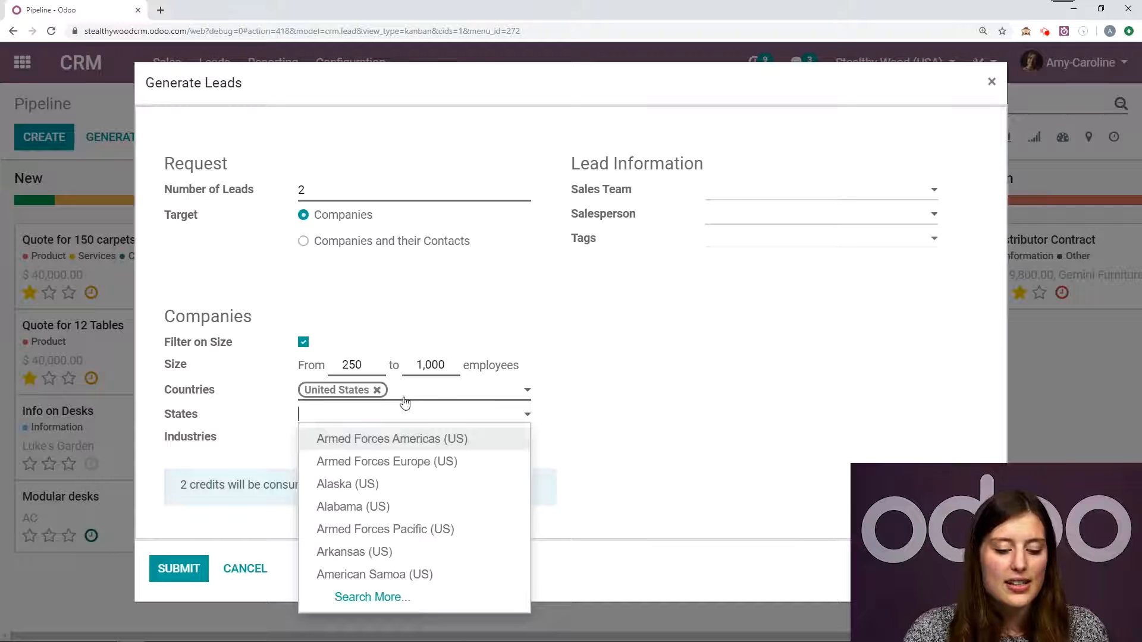
{"action": "left_click", "coordinate": [546, 366]}
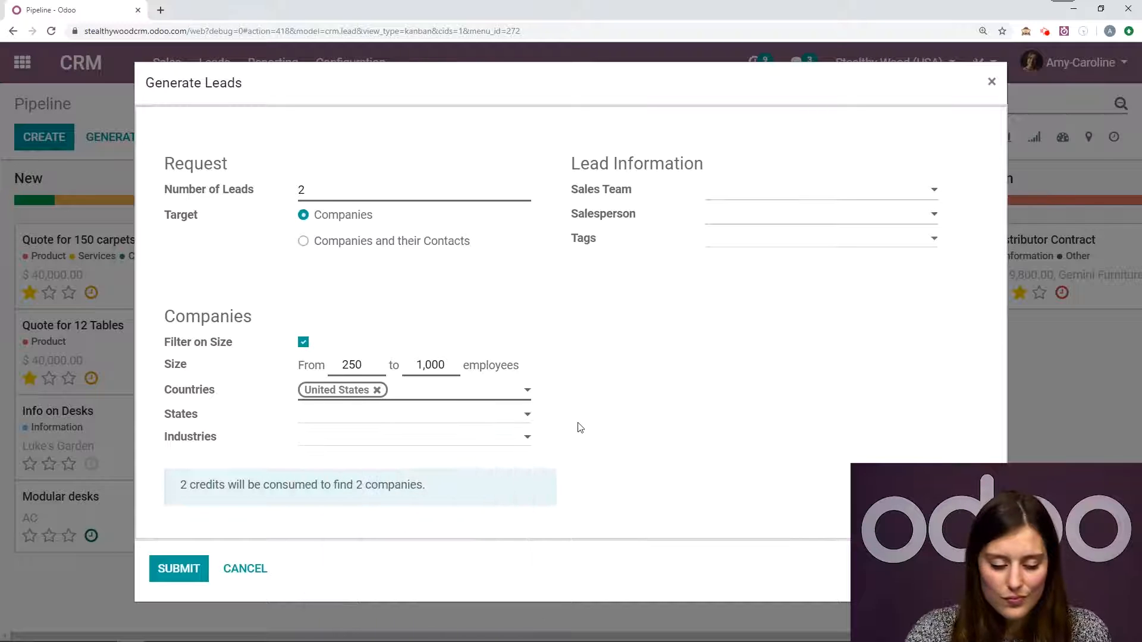
{"action": "left_click", "coordinate": [528, 436]}
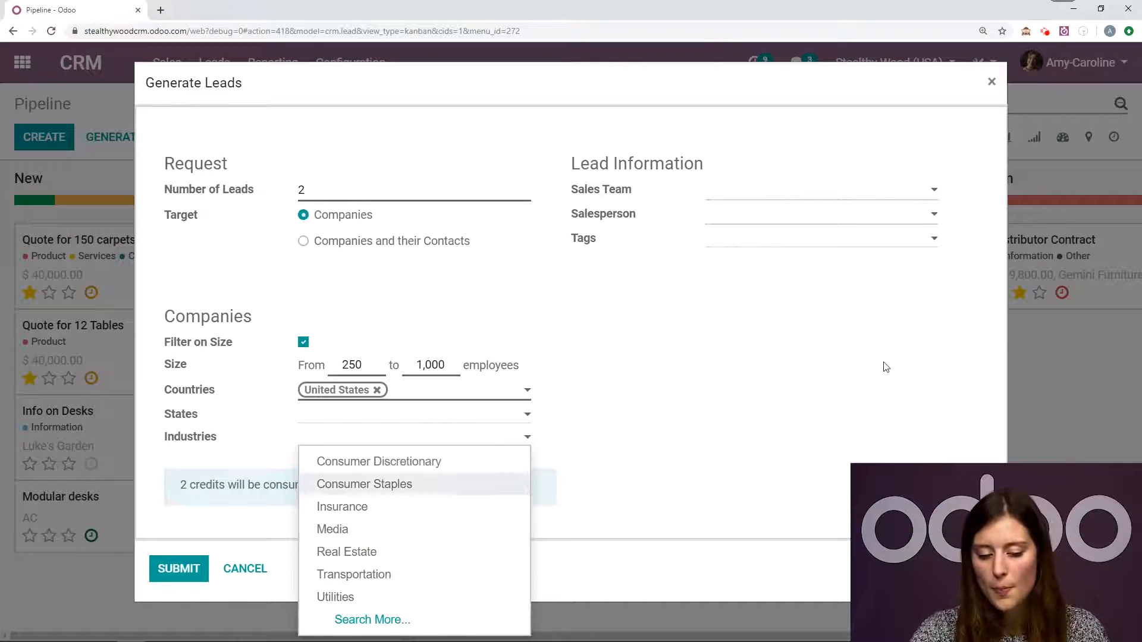
{"action": "left_click", "coordinate": [822, 380]}
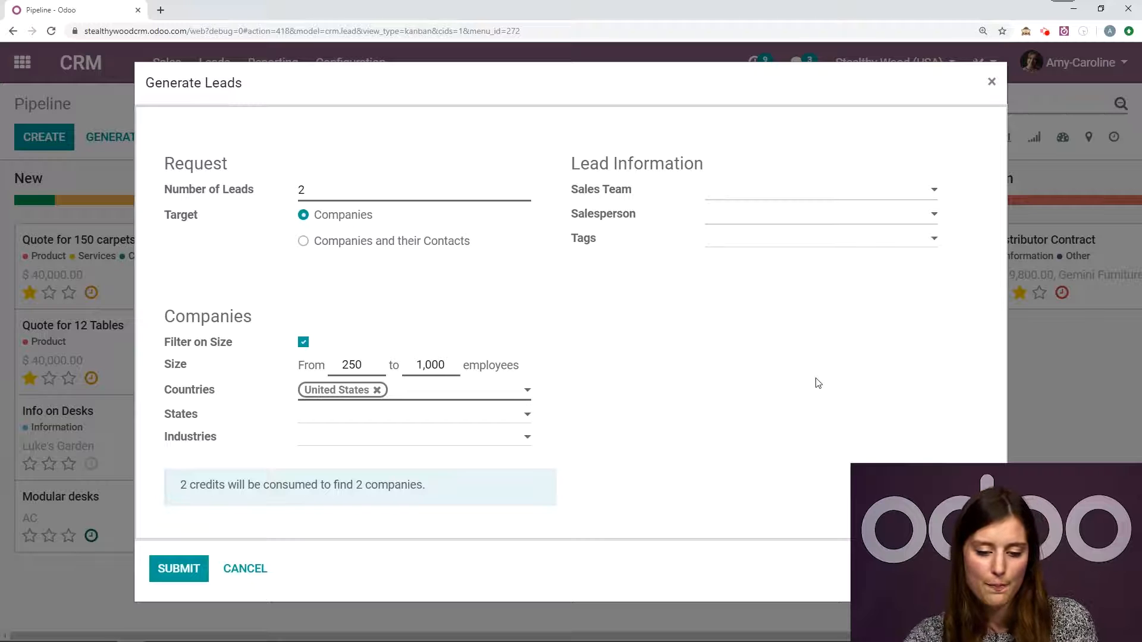
- Assign the requested leads to the America sales team and add the tag "generated by odoo"
{"action": "left_click", "coordinate": [752, 192]}
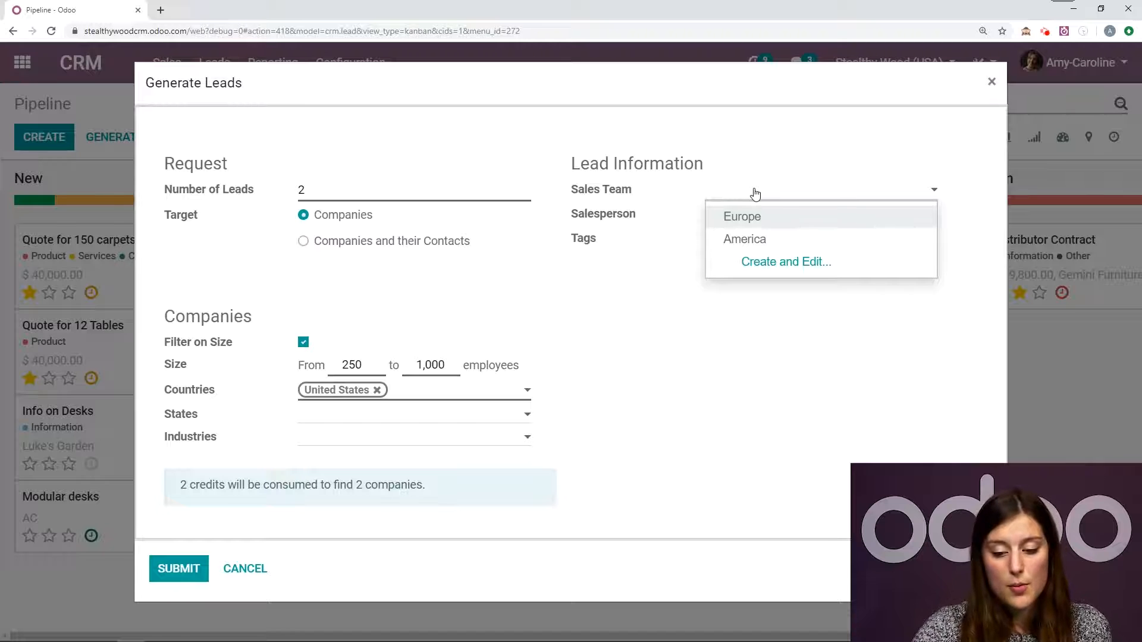
{"action": "left_click", "coordinate": [766, 240]}
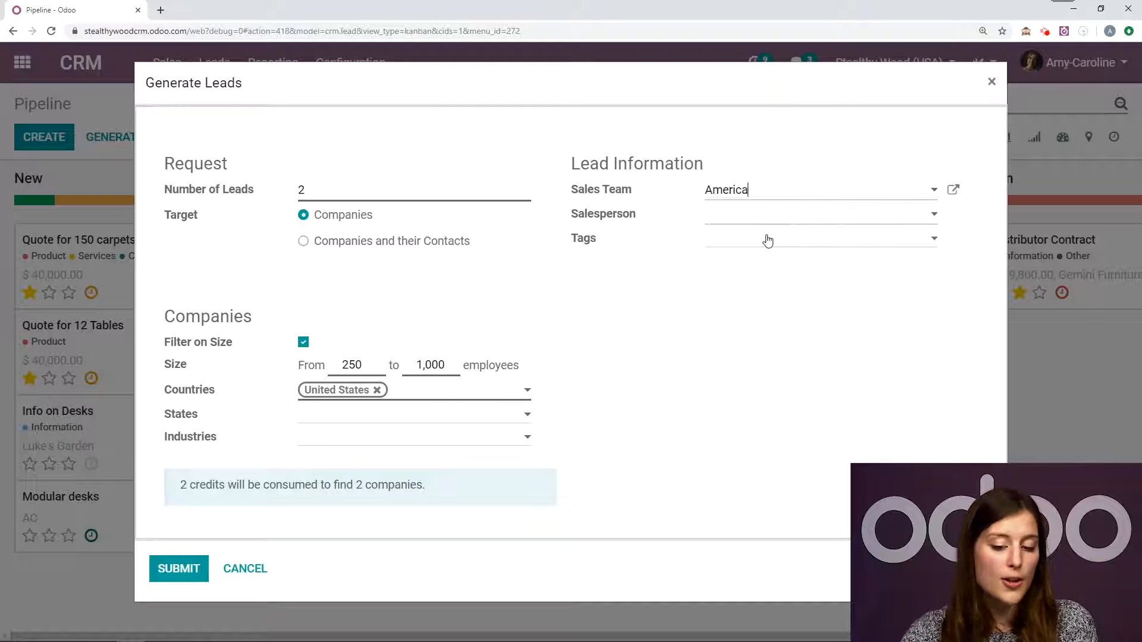
{"action": "left_click", "coordinate": [772, 221]}
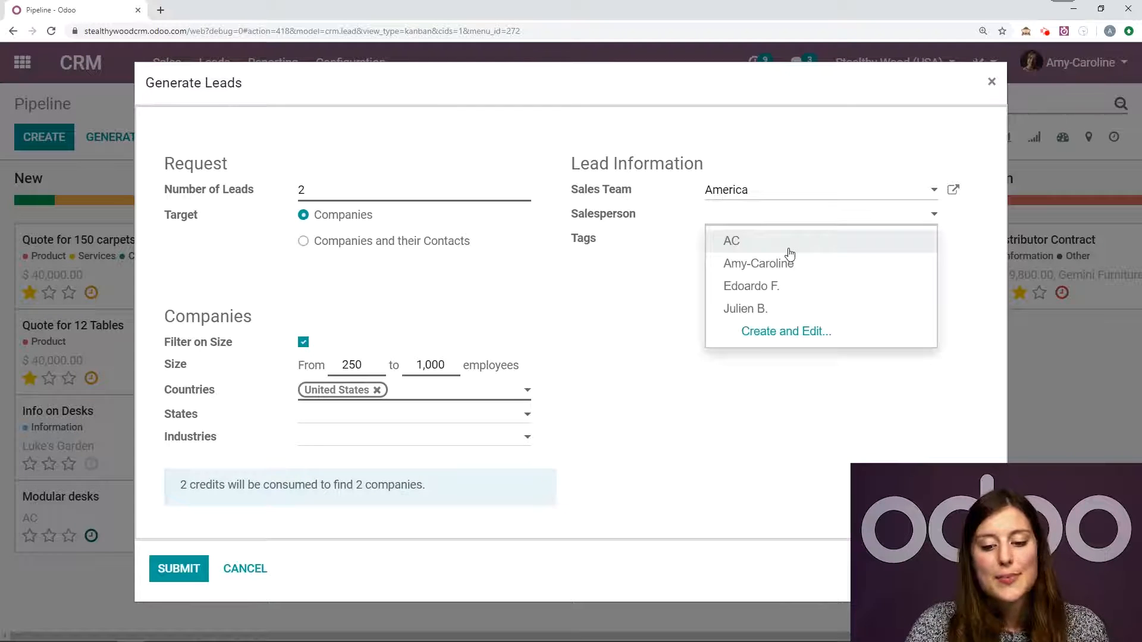
{"action": "left_click", "coordinate": [637, 249]}
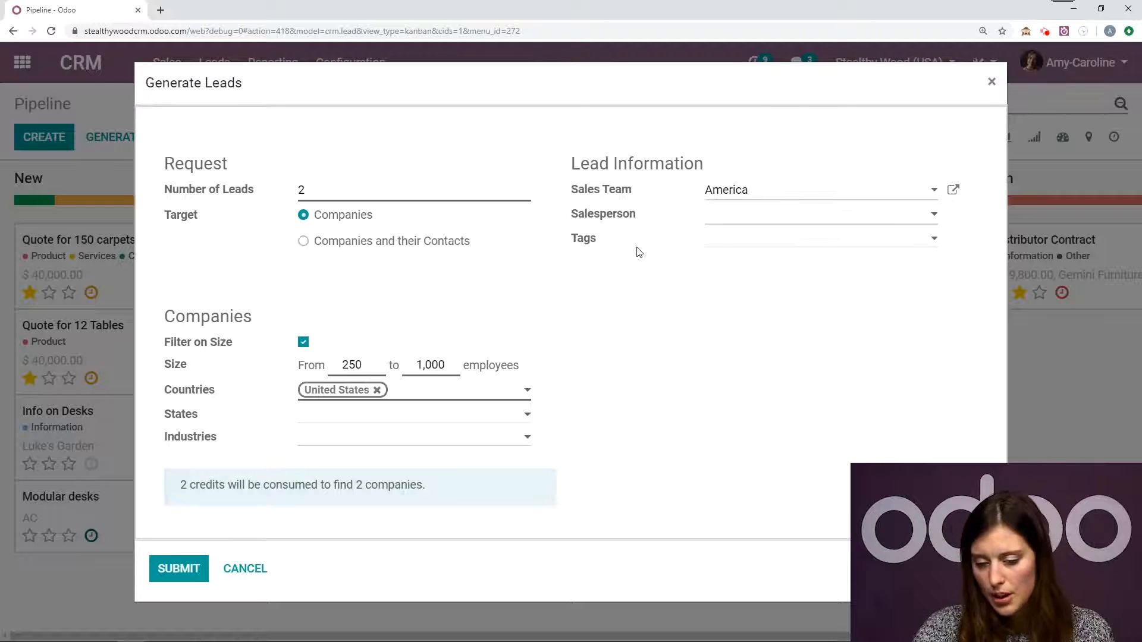
{"action": "left_click", "coordinate": [726, 251]}
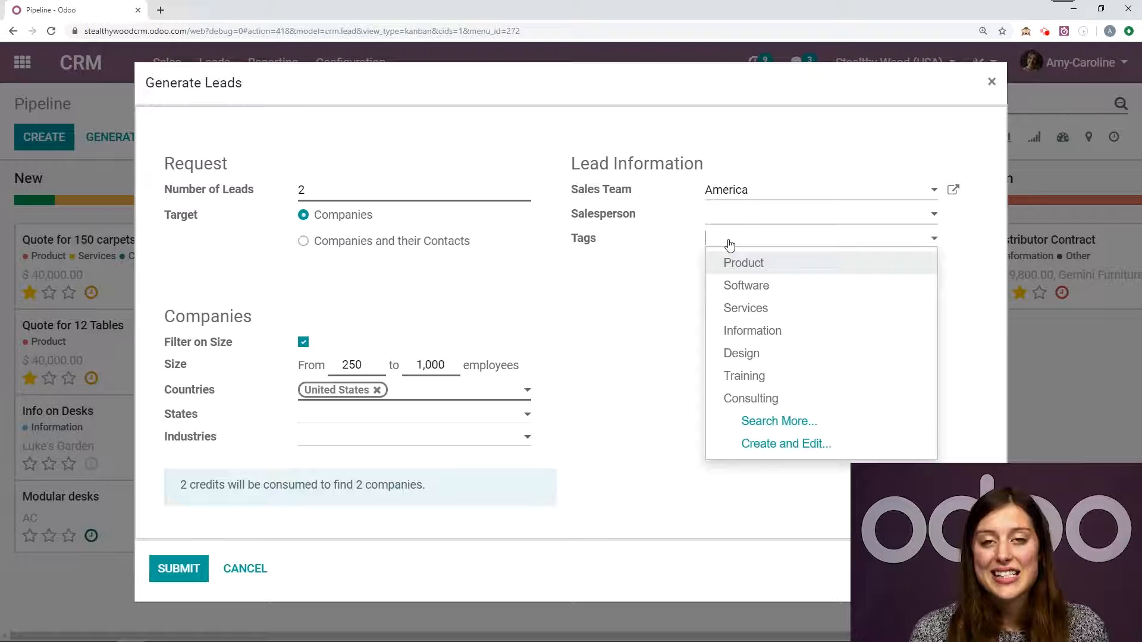
{"action": "type", "text": "odoo"}
{"action": "left_click", "coordinate": [795, 262]}
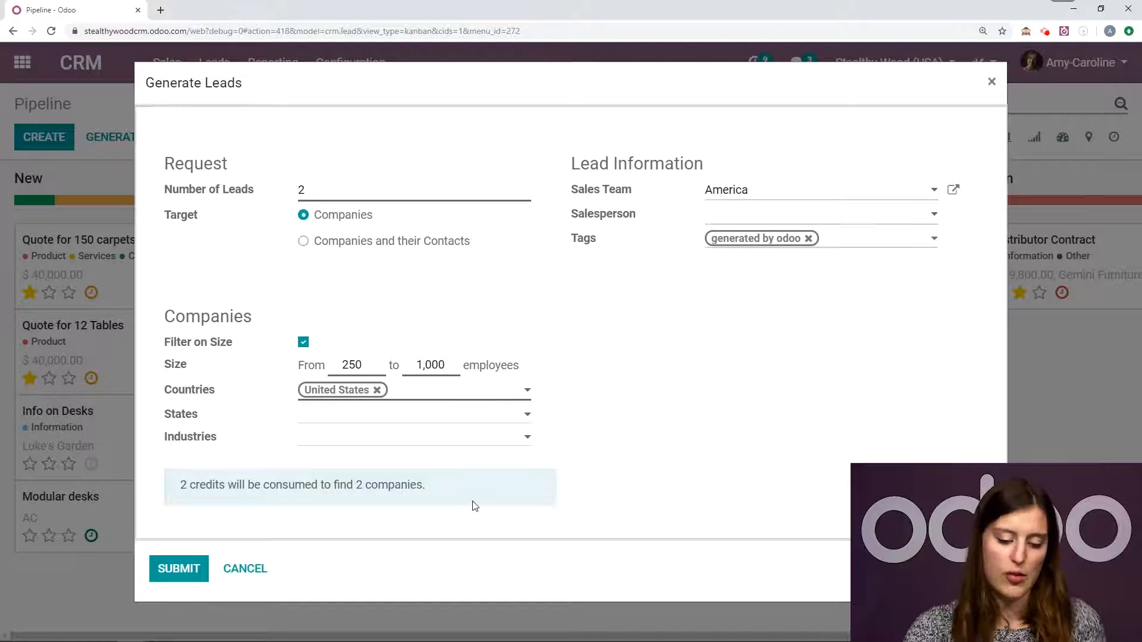
- Check the credit cost, try 100 as the number of leads, and restore the number to 2
{"action": "left_click_drag", "start_coordinate": [469, 500], "coordinate": [179, 489]}
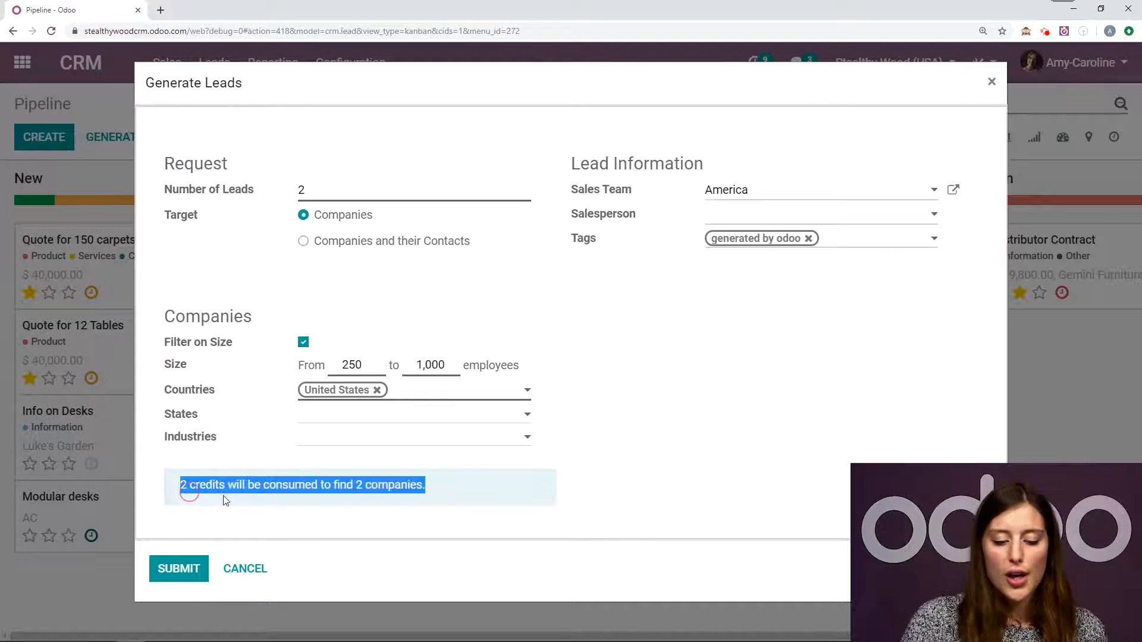
{"action": "left_click", "coordinate": [592, 493]}
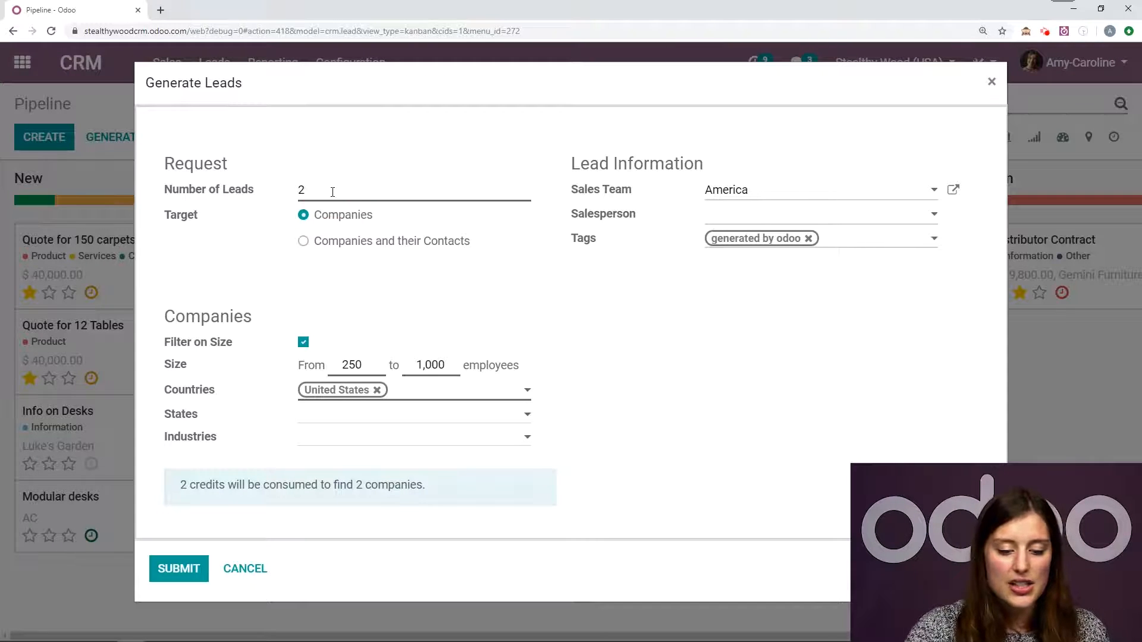
{"action": "key", "text": "BackSpace"}
{"action": "type", "text": "100"}
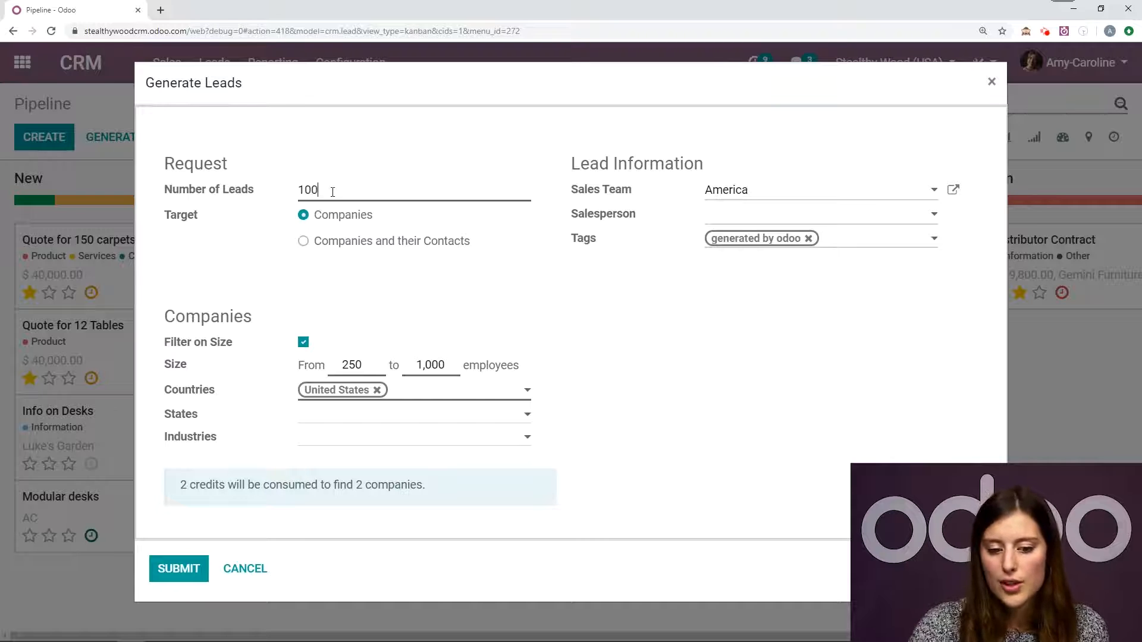
{"action": "left_click", "coordinate": [459, 142]}
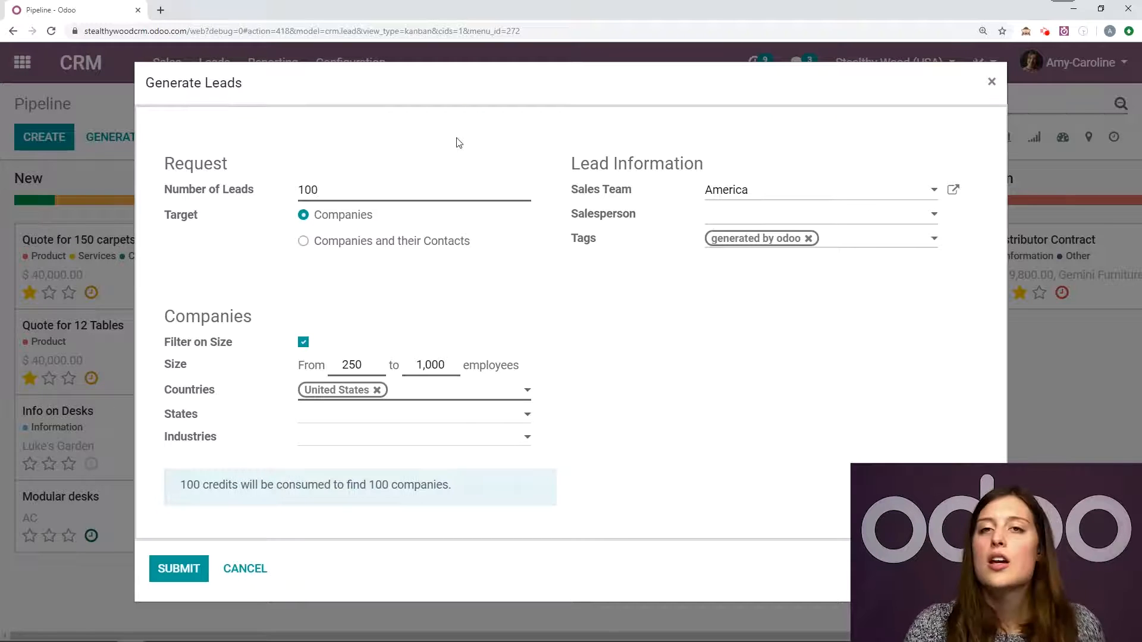
{"action": "double_click", "coordinate": [327, 191]}
{"action": "type", "text": "2"}
{"action": "left_click", "coordinate": [373, 164]}
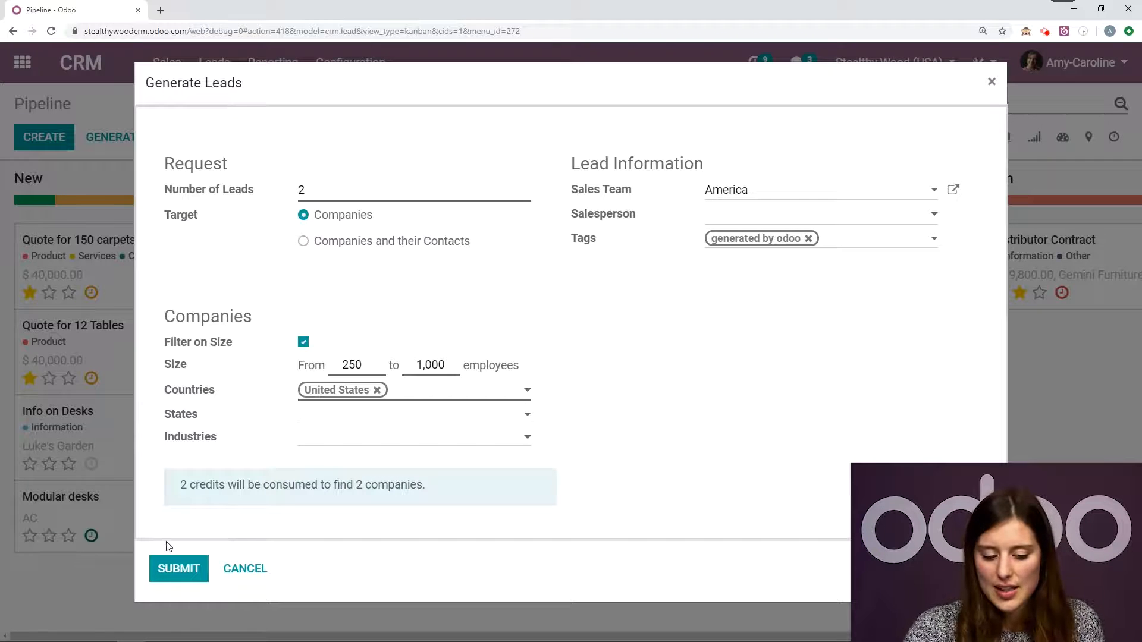
- Submit the lead generation request and open the generated IGN opportunity to review its notes and company details
{"action": "left_click", "coordinate": [166, 562]}
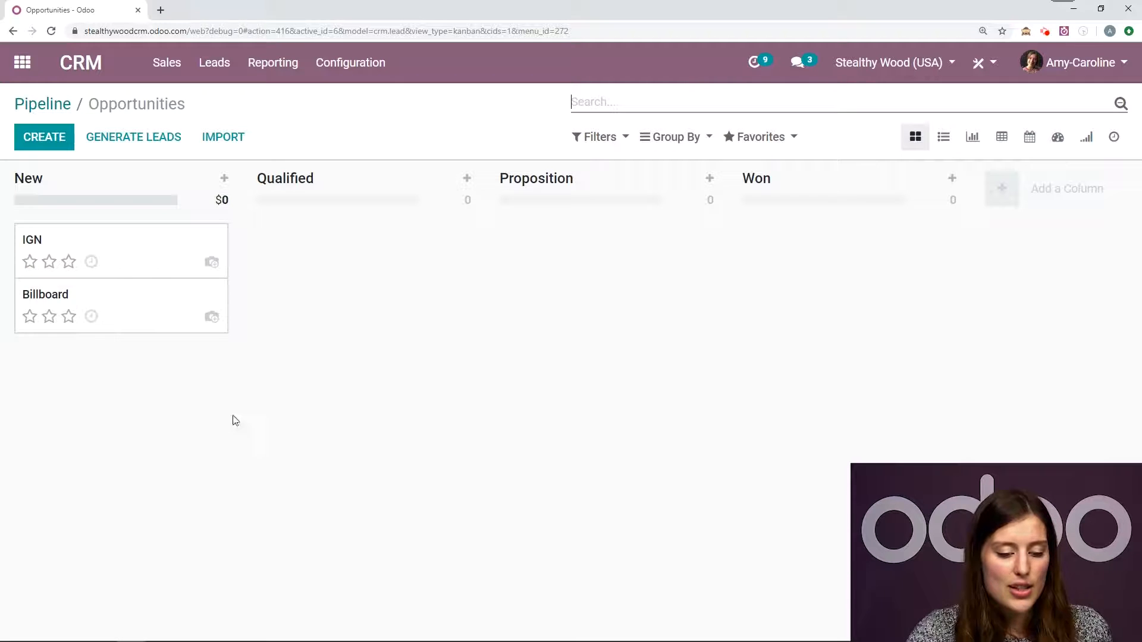
{"action": "left_click", "coordinate": [131, 249]}
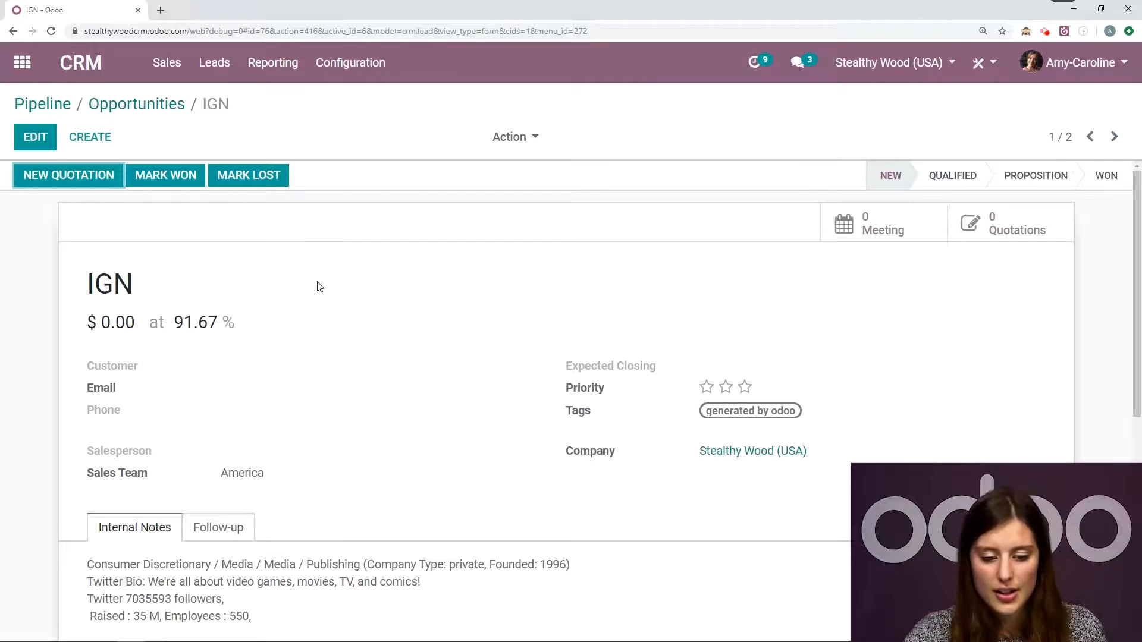
{"action": "scroll", "coordinate": [342, 298], "scroll_direction": "down", "scroll_amount": 1}
{"action": "scroll", "coordinate": [340, 393], "scroll_direction": "down", "scroll_amount": 3}
{"action": "scroll", "coordinate": [343, 440], "scroll_direction": "down", "scroll_amount": 3}
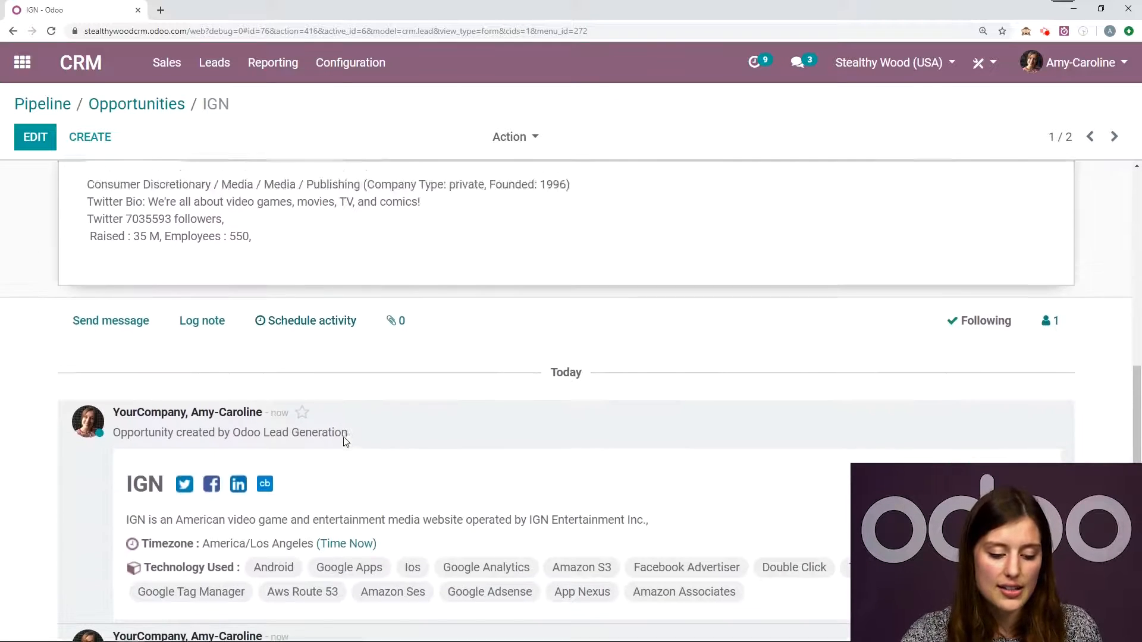
{"action": "scroll", "coordinate": [281, 484], "scroll_direction": "up", "scroll_amount": 6}
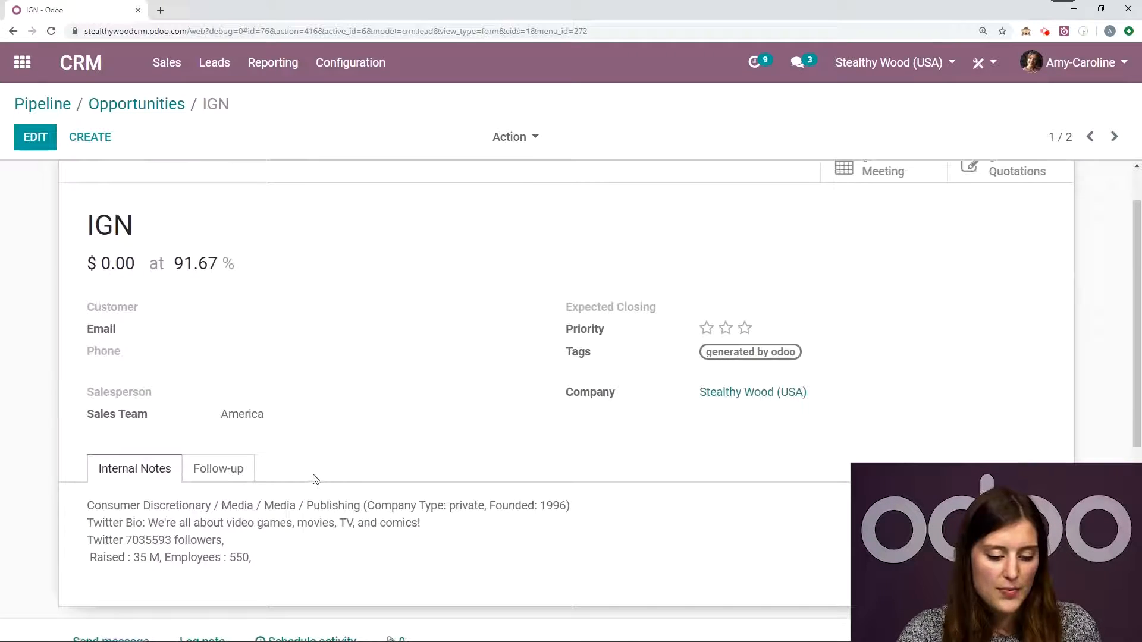
{"action": "scroll", "coordinate": [273, 509], "scroll_direction": "down", "scroll_amount": 5}
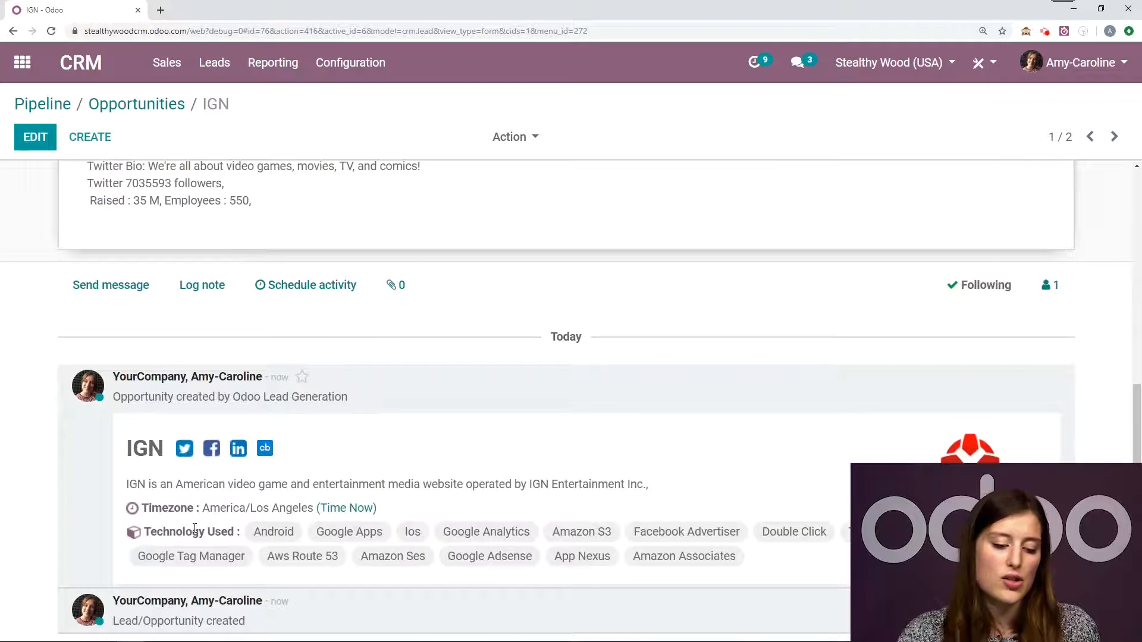
- Examine the Billboard opportunity's contact details, internal notes and company information, and return to the IGN opportunity
{"action": "left_click", "coordinate": [1114, 136]}
{"action": "scroll", "coordinate": [759, 279], "scroll_direction": "up", "scroll_amount": 1}
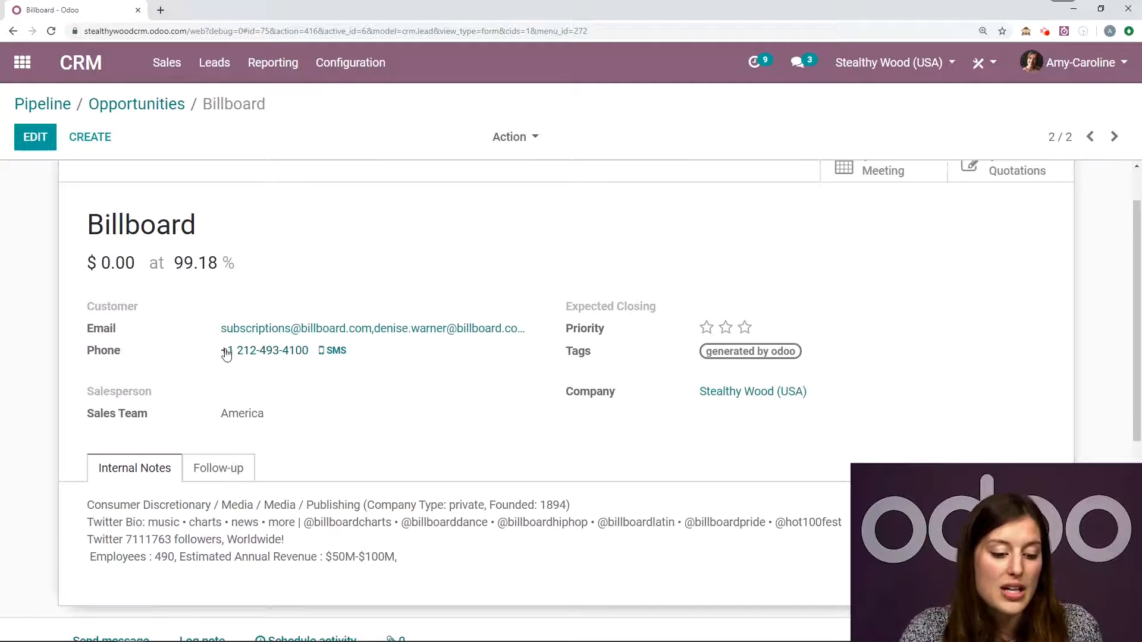
{"action": "scroll", "coordinate": [313, 342], "scroll_direction": "down", "scroll_amount": 8}
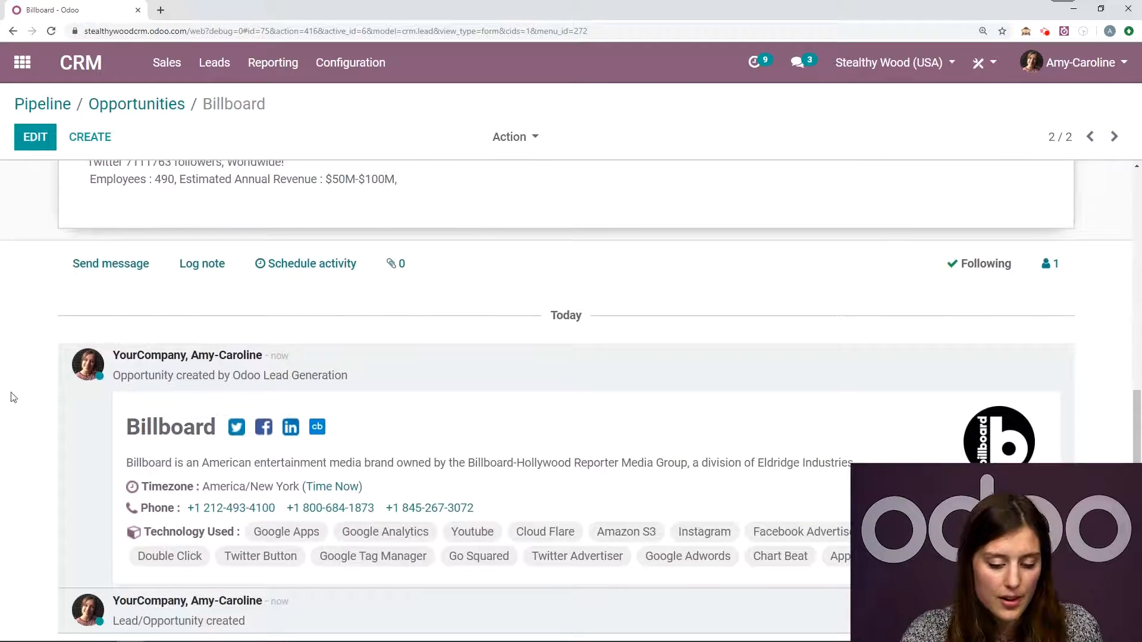
{"action": "scroll", "coordinate": [972, 260], "scroll_direction": "up", "scroll_amount": 4}
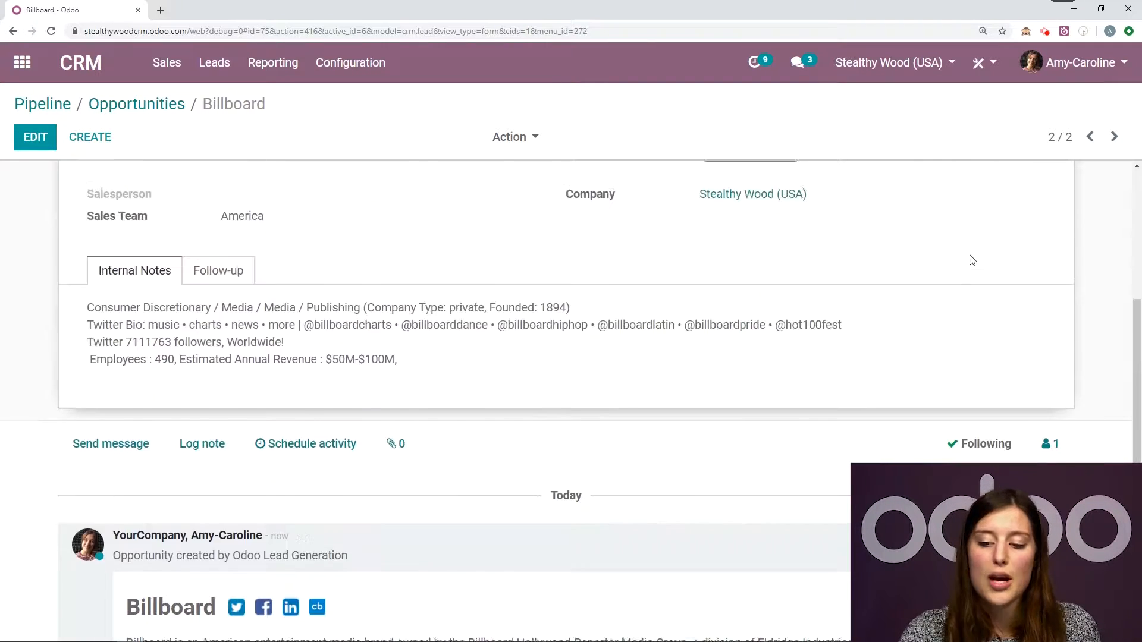
{"action": "scroll", "coordinate": [972, 260], "scroll_direction": "up", "scroll_amount": 5}
{"action": "left_click", "coordinate": [1091, 138]}
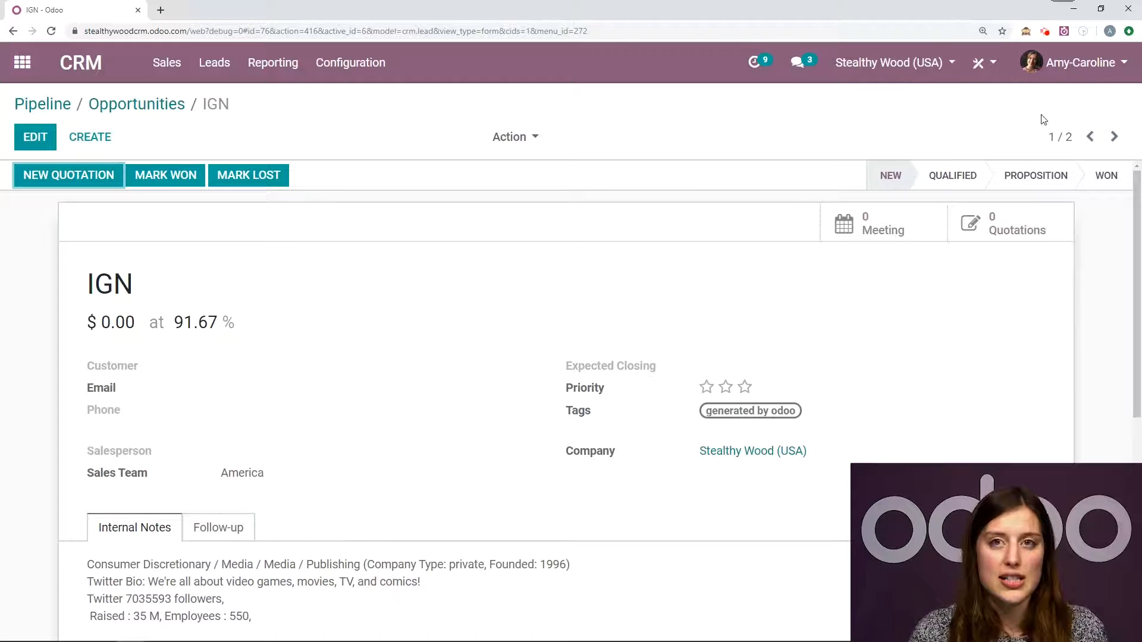
- Start editing the Billboard opportunity and create Prometheus Global Media, LLC. as its customer, saving the prefilled company record
{"action": "left_click", "coordinate": [1115, 137]}
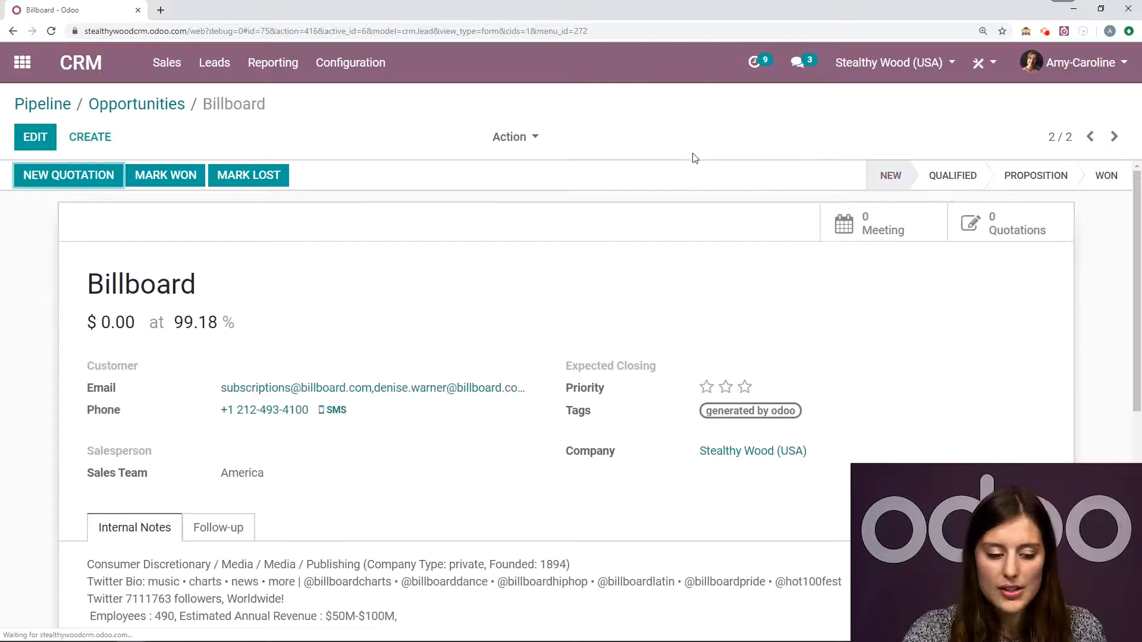
{"action": "scroll", "coordinate": [410, 434], "scroll_direction": "down", "scroll_amount": 1}
{"action": "scroll", "coordinate": [339, 423], "scroll_direction": "up", "scroll_amount": 1}
{"action": "left_click", "coordinate": [34, 135]}
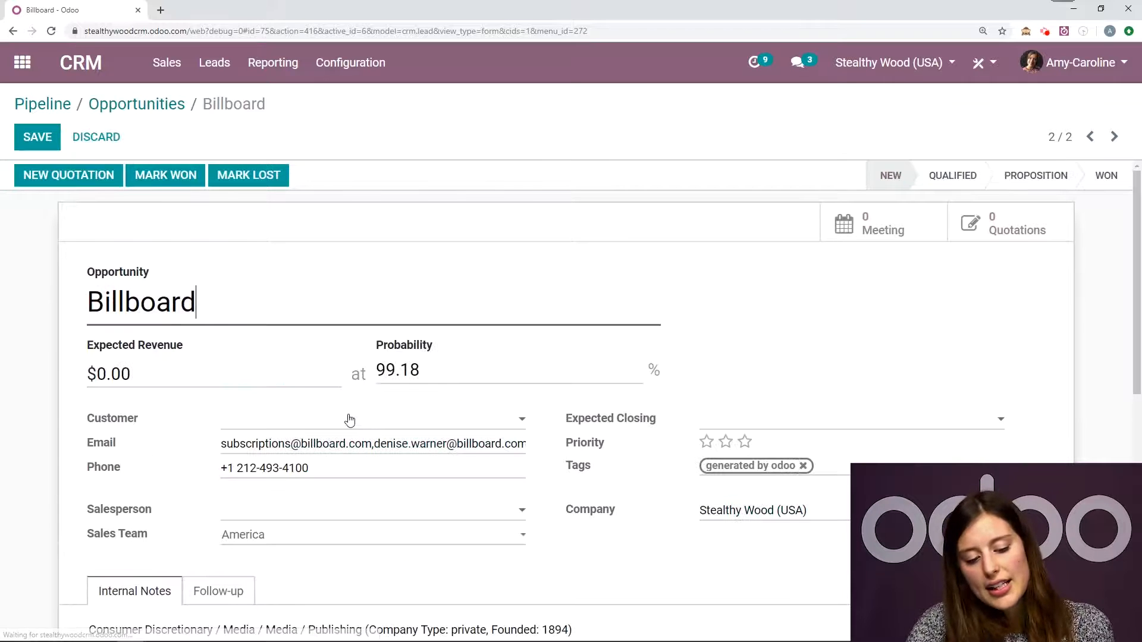
{"action": "left_click", "coordinate": [353, 421]}
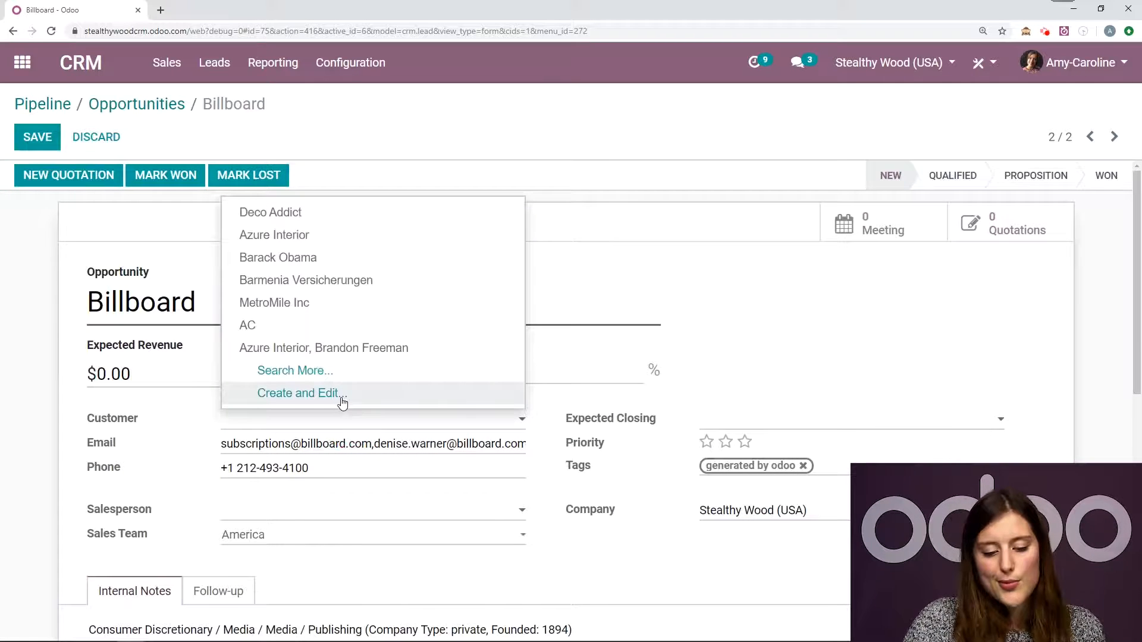
{"action": "left_click", "coordinate": [343, 395]}
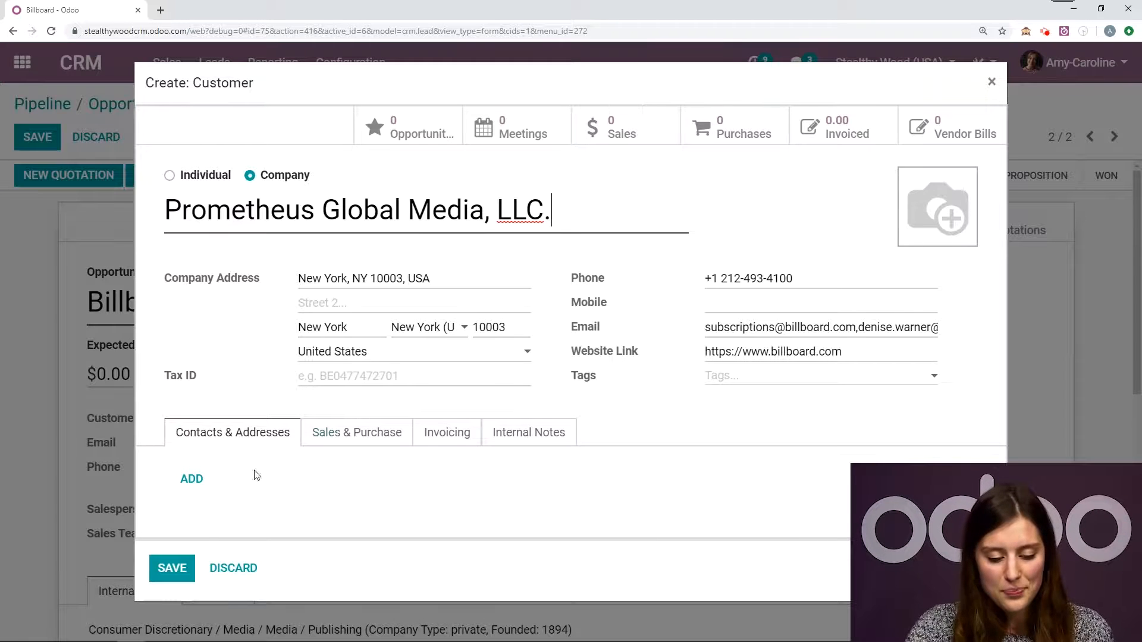
{"action": "left_click", "coordinate": [172, 568]}
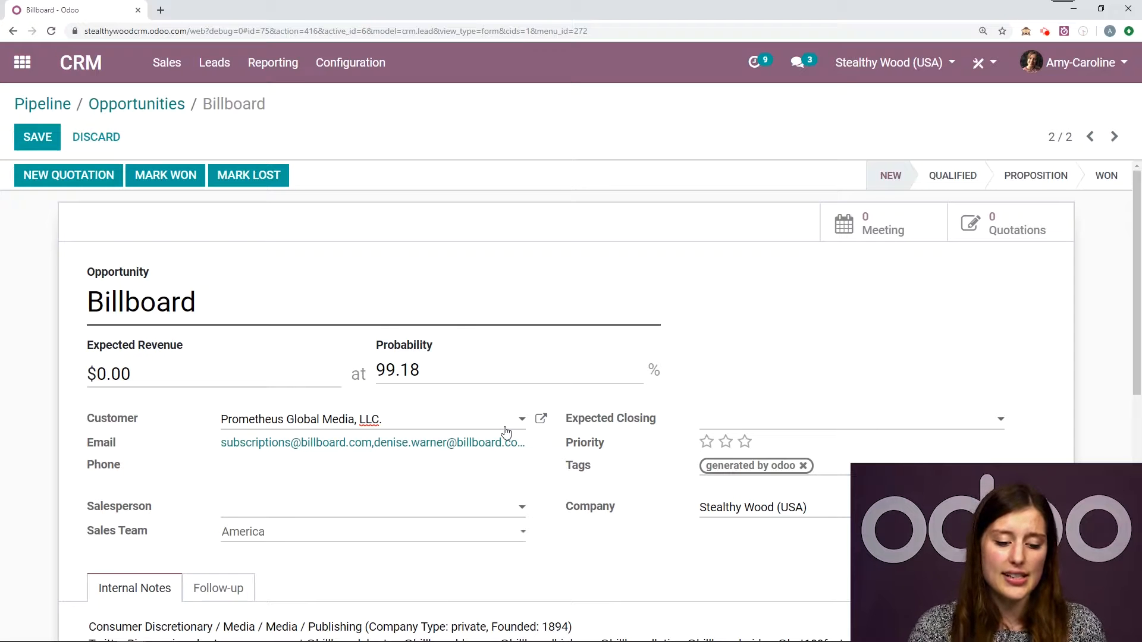
- Rename the Billboard opportunity to "50 Office Chairs"
{"action": "left_click_drag", "start_coordinate": [196, 302], "coordinate": [78, 305]}
{"action": "key", "text": "BackSpace"}
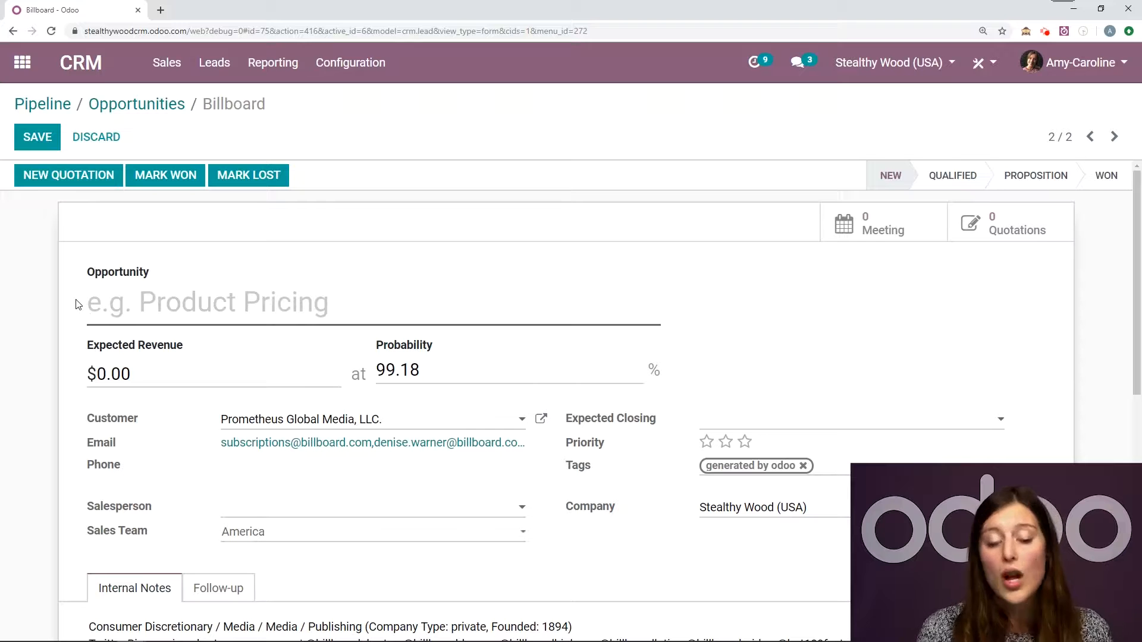
{"action": "type", "text": "5"}
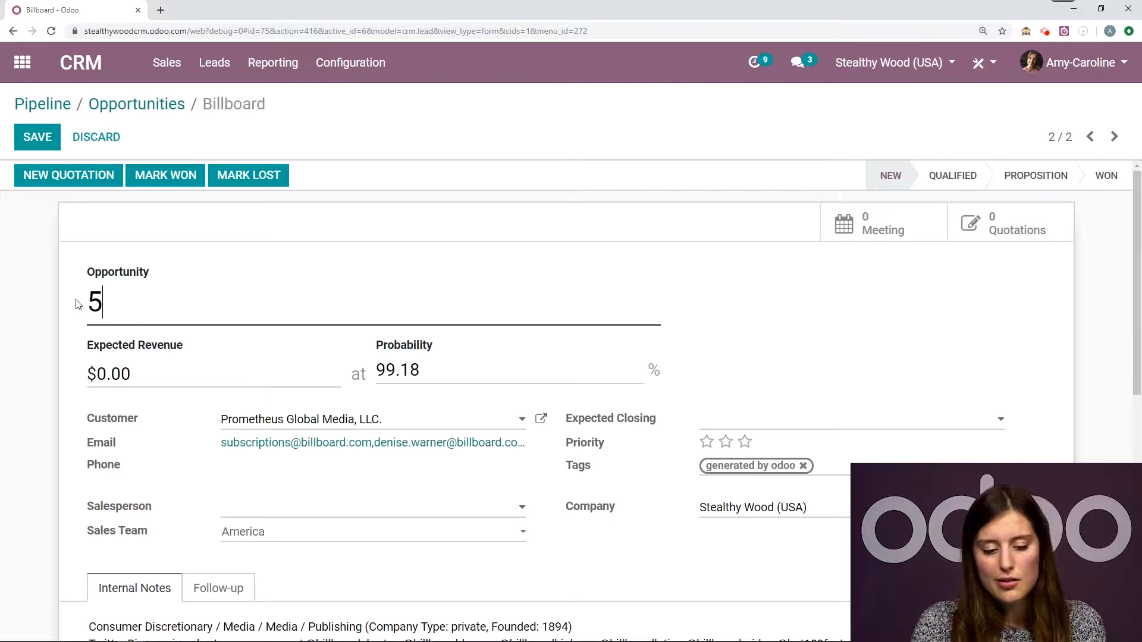
{"action": "type", "text": "0 Office Char"}
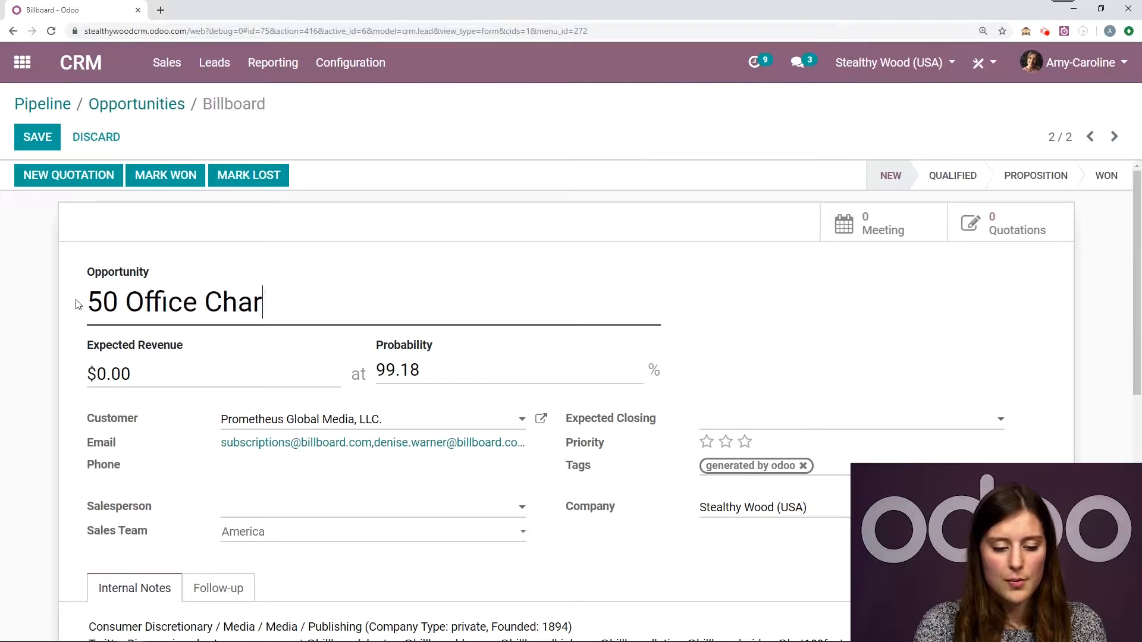
{"action": "key", "text": "BackSpace"}
{"action": "type", "text": "irs"}
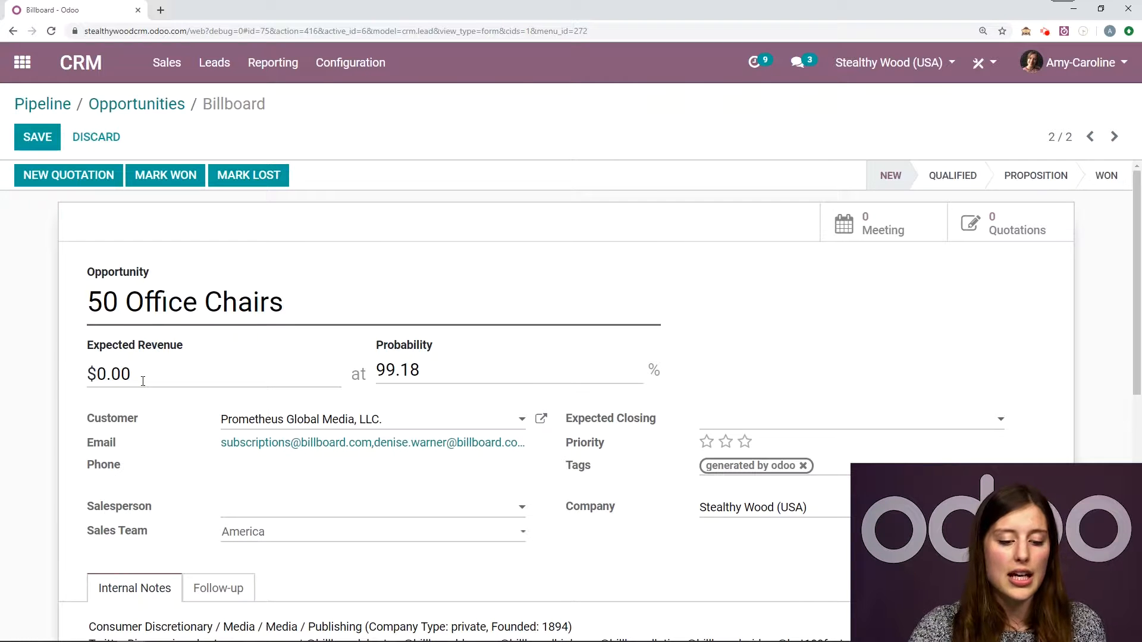
- Set the opportunity's expected revenue to $5600 and save the record
{"action": "left_click_drag", "start_coordinate": [138, 375], "coordinate": [34, 356]}
{"action": "type", "text": "5600"}
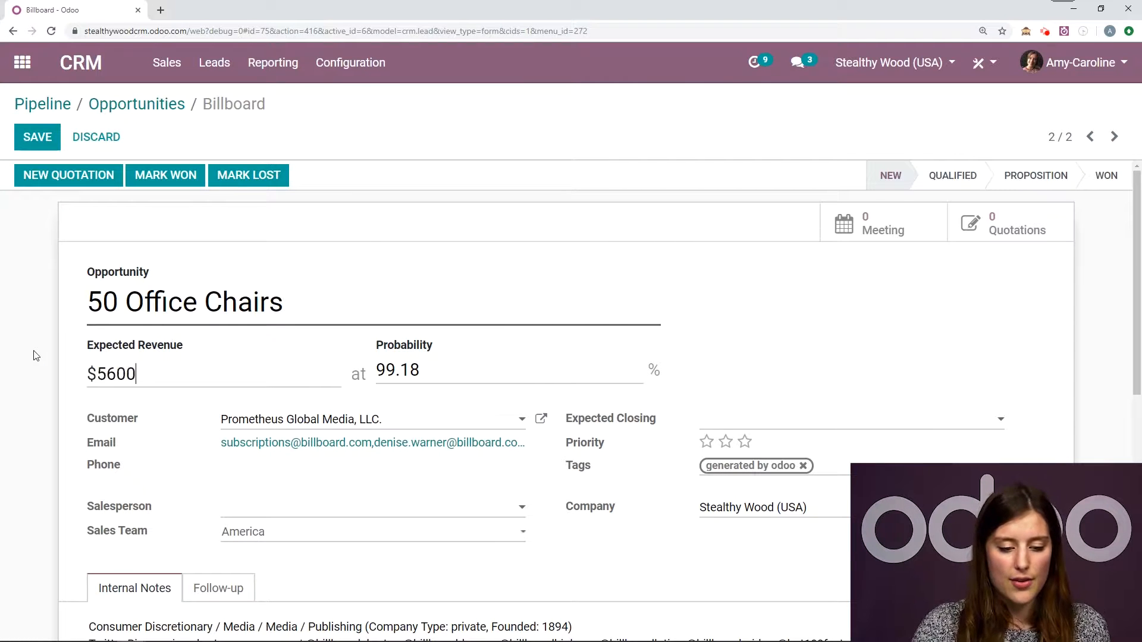
{"action": "left_click", "coordinate": [56, 142]}
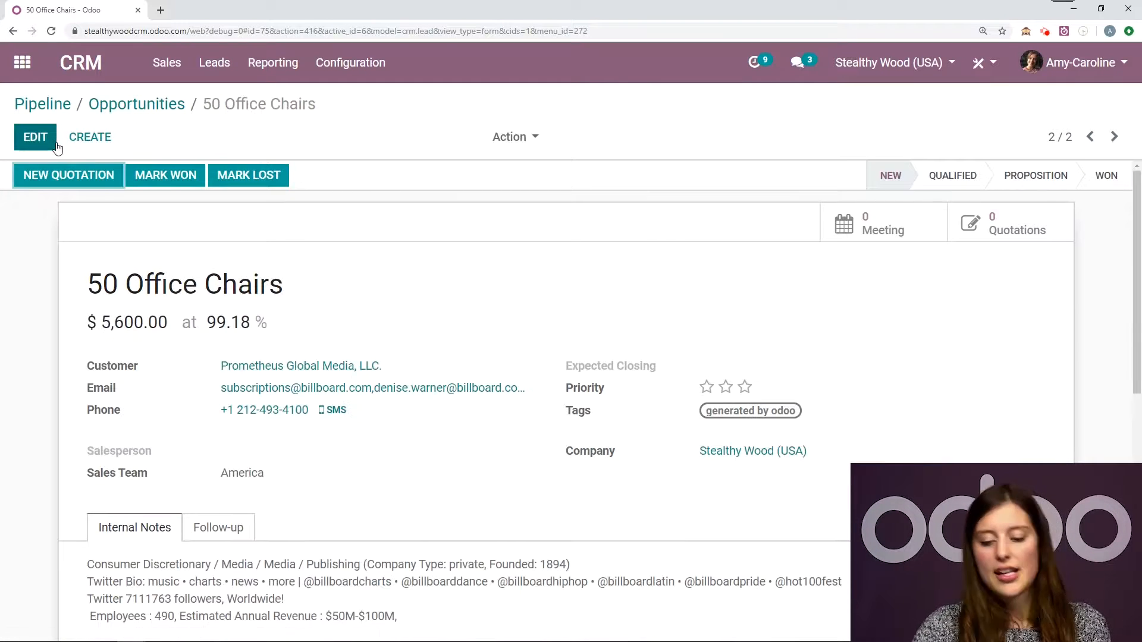
- Review the saved opportunity's internal notes, logged changes and generated company information
{"action": "scroll", "coordinate": [523, 416], "scroll_direction": "down", "scroll_amount": 5}
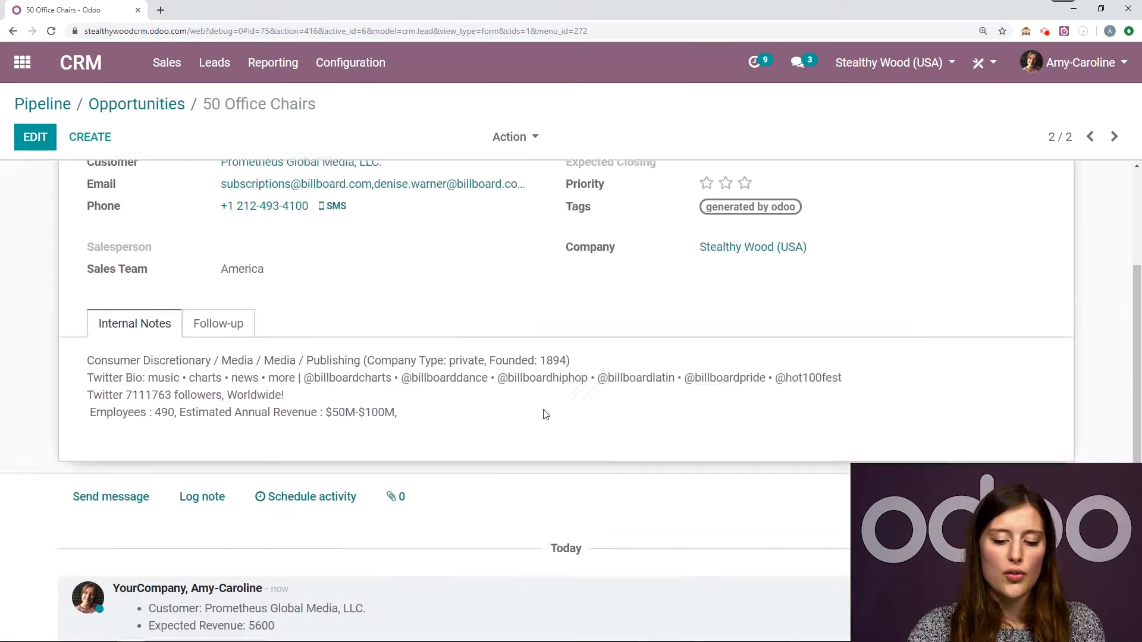
{"action": "scroll", "coordinate": [497, 513], "scroll_direction": "down", "scroll_amount": 2}
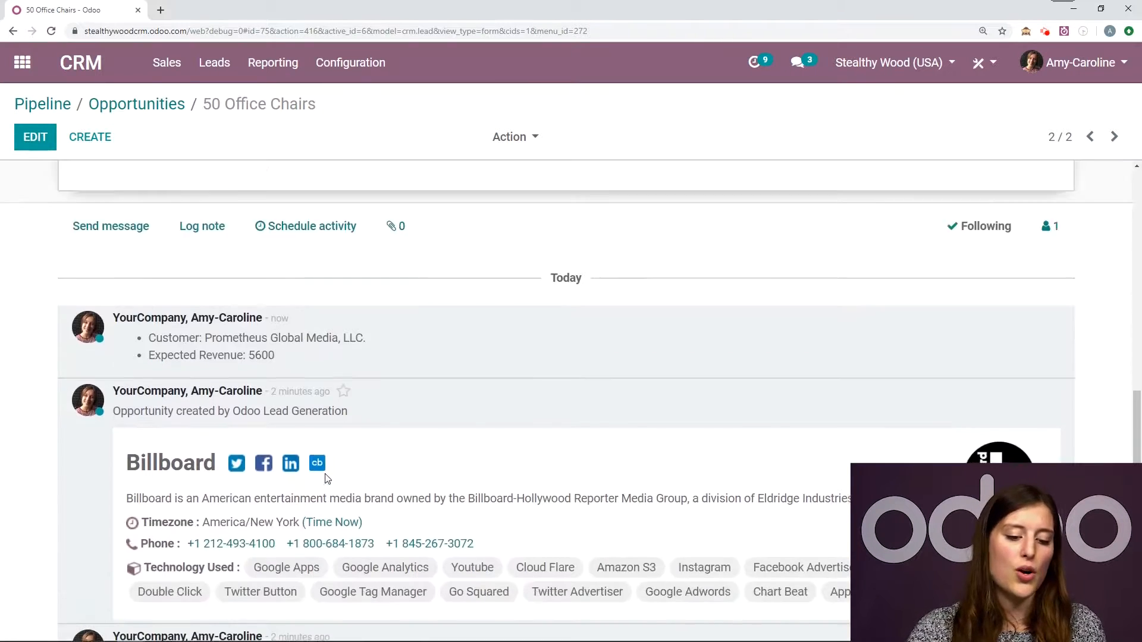
{"action": "scroll", "coordinate": [271, 431], "scroll_direction": "up", "scroll_amount": 5}
{"action": "scroll", "coordinate": [271, 432], "scroll_direction": "down", "scroll_amount": 5}
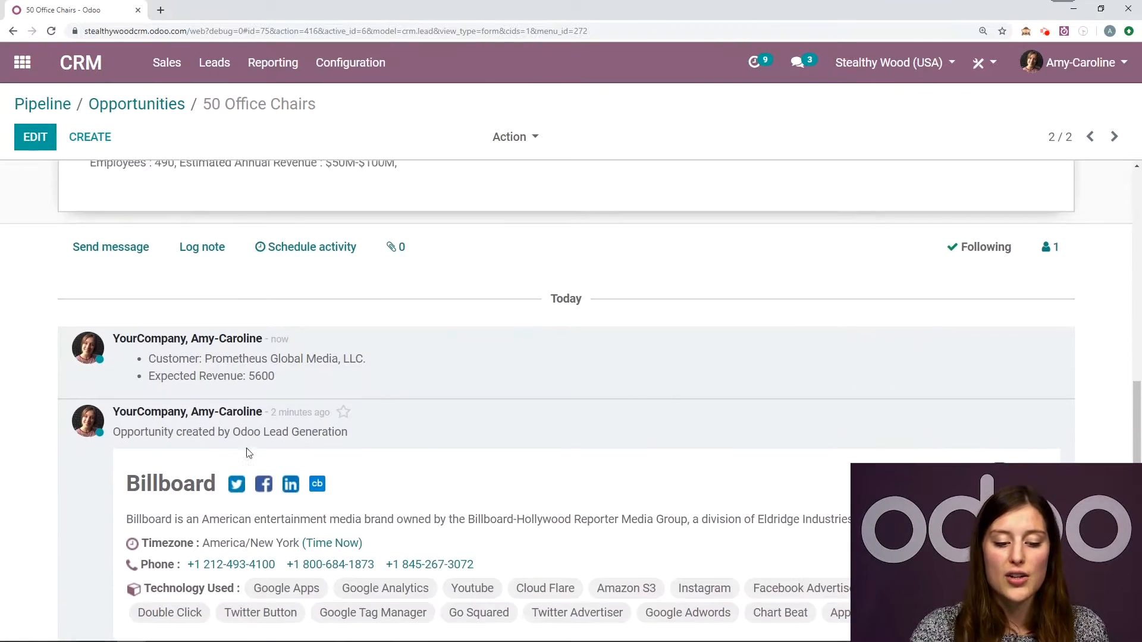
{"action": "scroll", "coordinate": [277, 432], "scroll_direction": "up", "scroll_amount": 5}
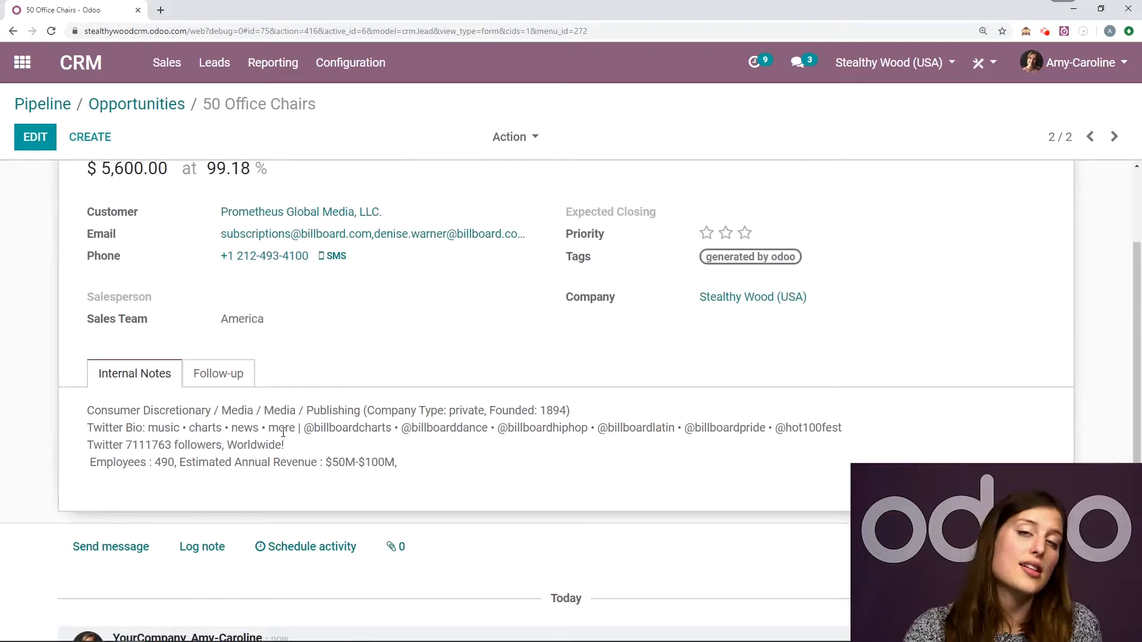
{"action": "scroll", "coordinate": [664, 422], "scroll_direction": "up", "scroll_amount": 3}
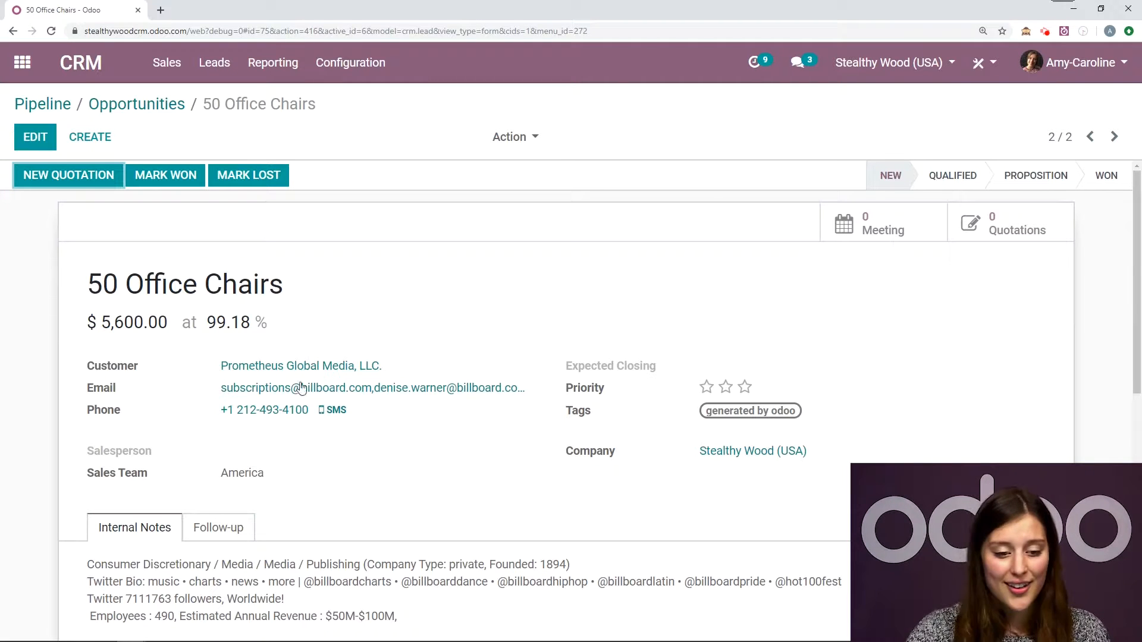
- Return to the CRM pipeline and look over the opportunities in its stages
{"action": "left_click", "coordinate": [89, 76]}
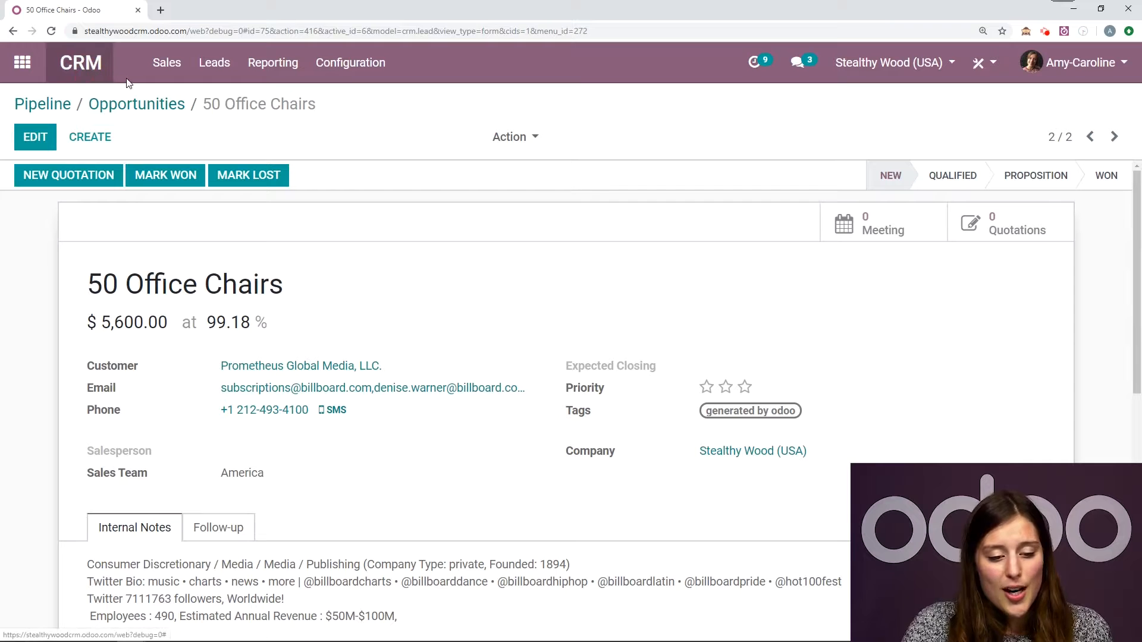
{"action": "left_click", "coordinate": [84, 67]}
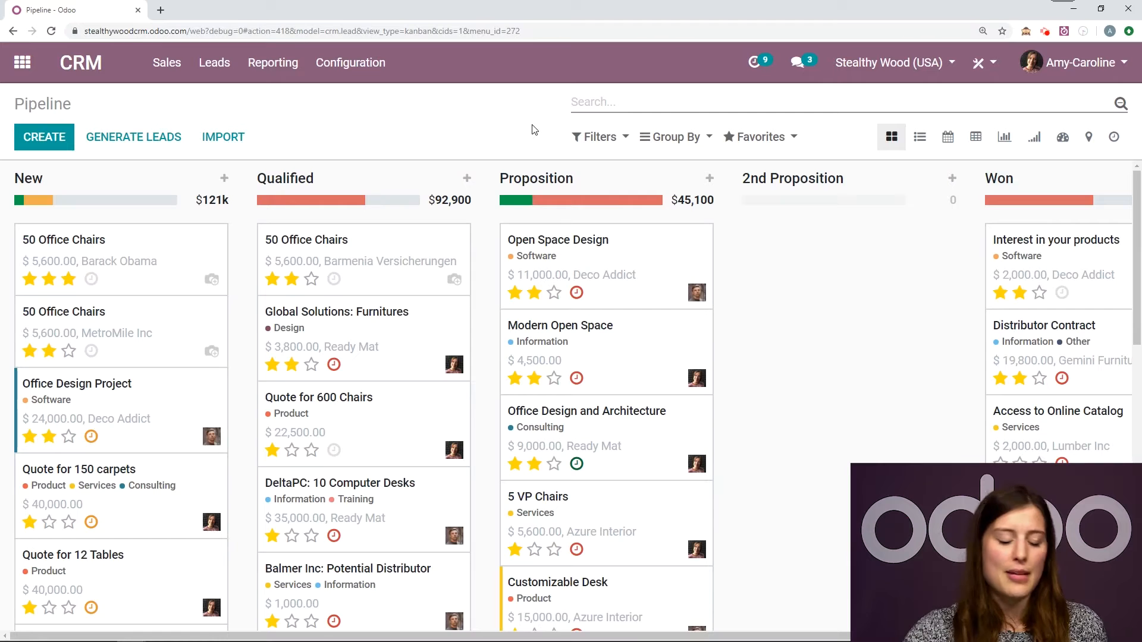
{"action": "scroll", "coordinate": [565, 197], "scroll_direction": "down", "scroll_amount": 1}
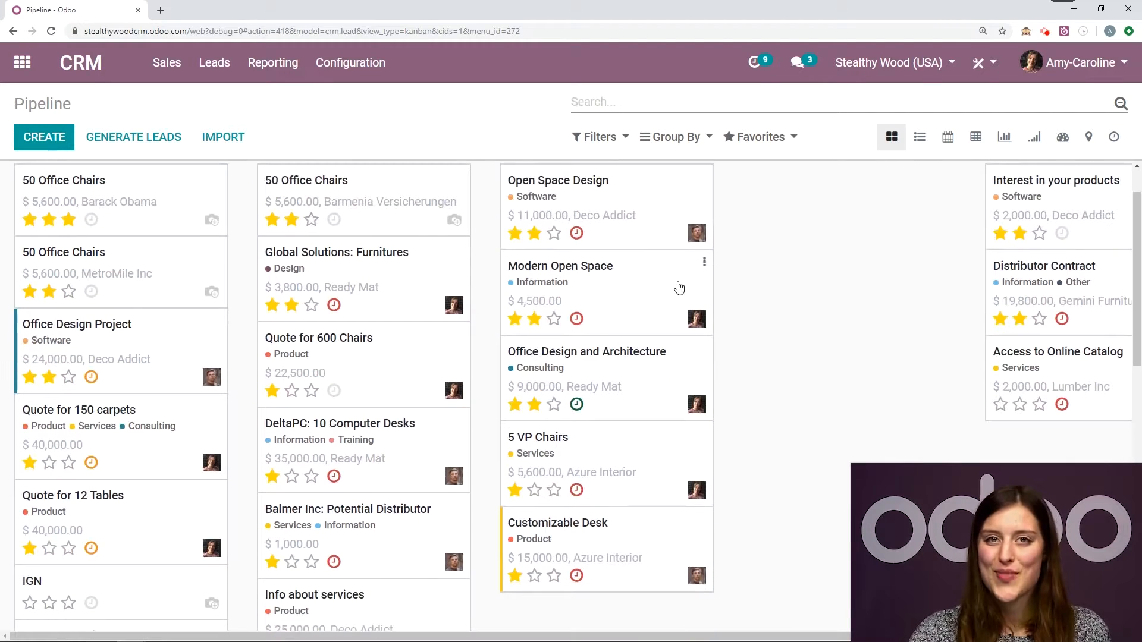